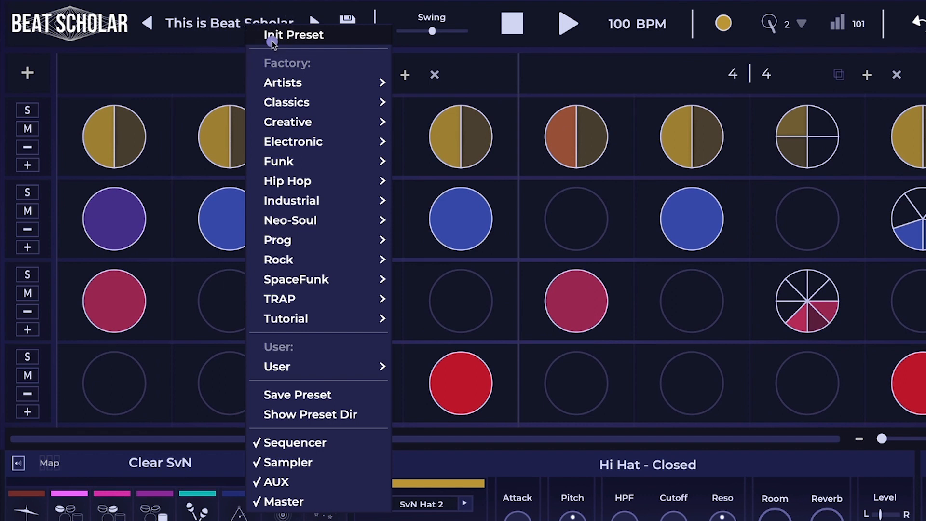
# Load the Init preset and select the Kick sound
pyautogui.click(277, 38)
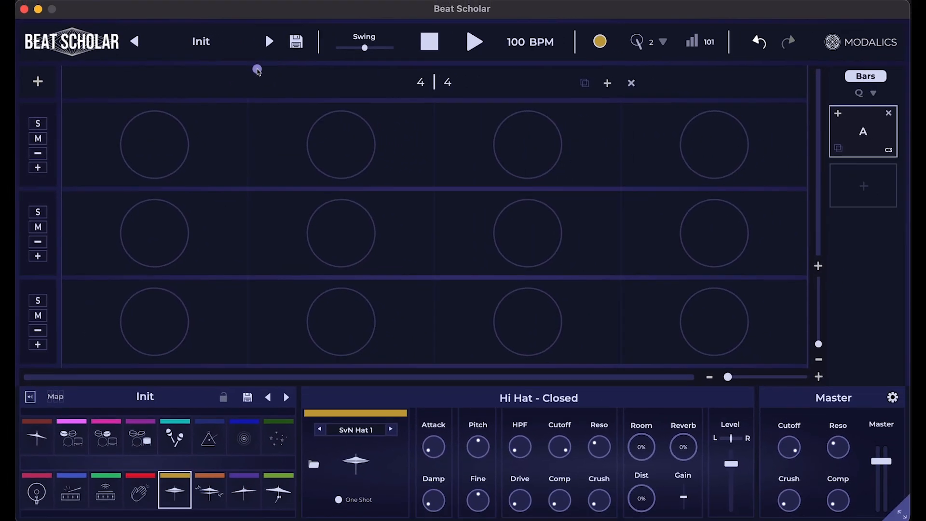
pyautogui.click(362, 155)
pyautogui.click(363, 308)
pyautogui.click(36, 493)
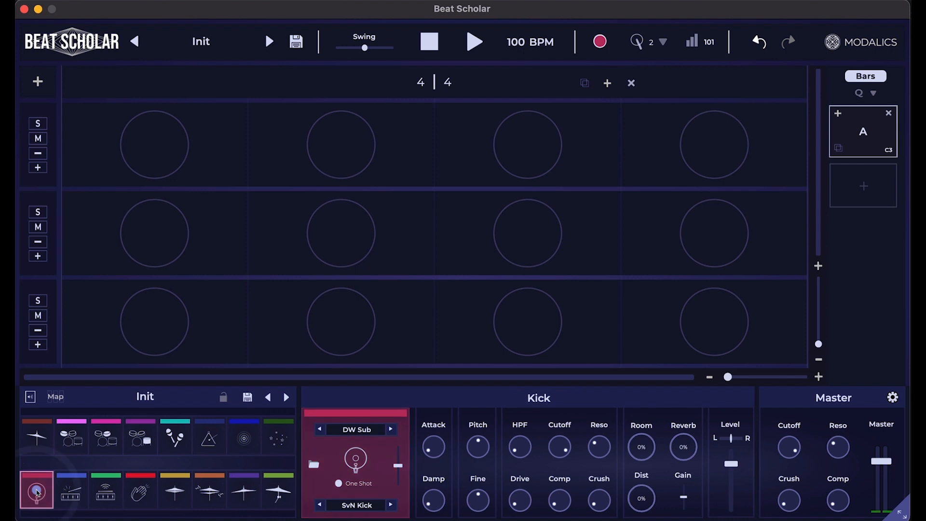
# Try placing kick hits across all four beats of the lowest row and erase them
pyautogui.click(155, 341)
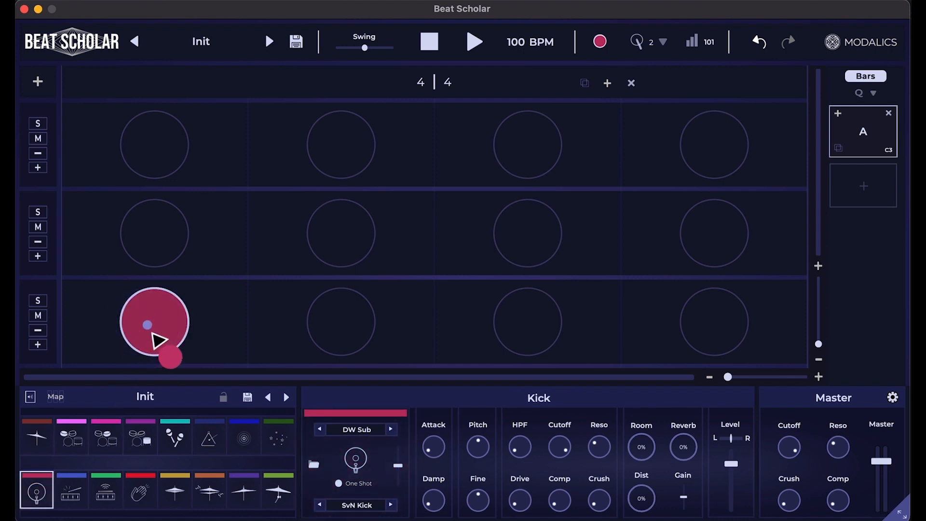
pyautogui.click(155, 340)
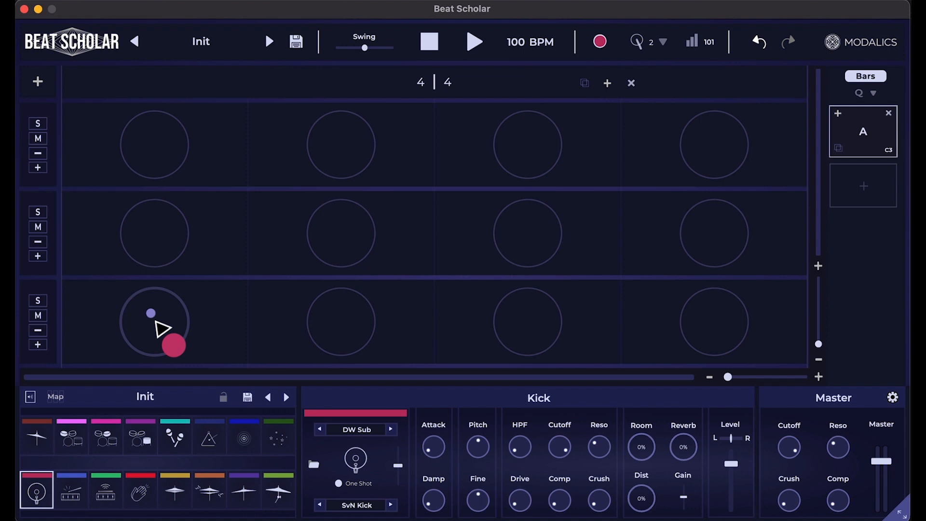
pyautogui.moveTo(154, 328); pyautogui.dragTo(721, 332)
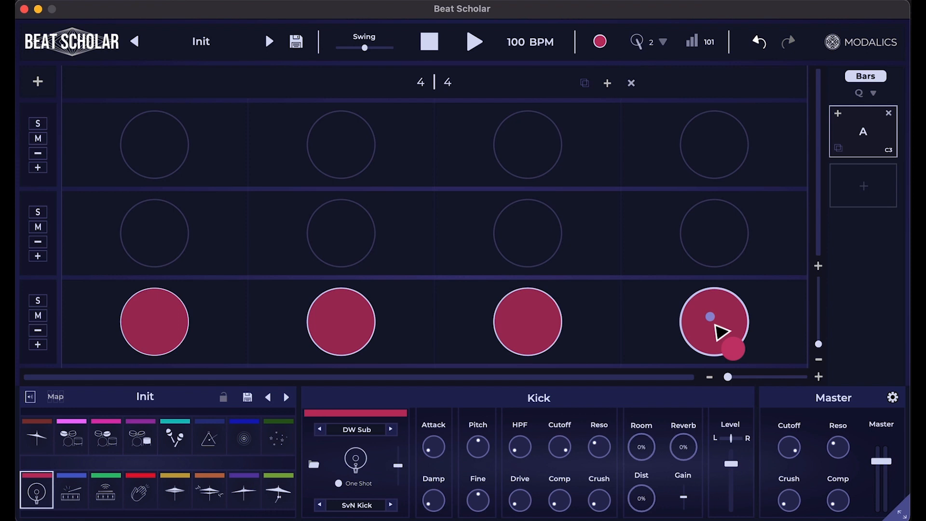
pyautogui.moveTo(723, 332)
pyautogui.mouseDown()
pyautogui.moveTo(641, 345)
pyautogui.moveTo(207, 361)
pyautogui.moveTo(205, 332)
pyautogui.mouseUp()
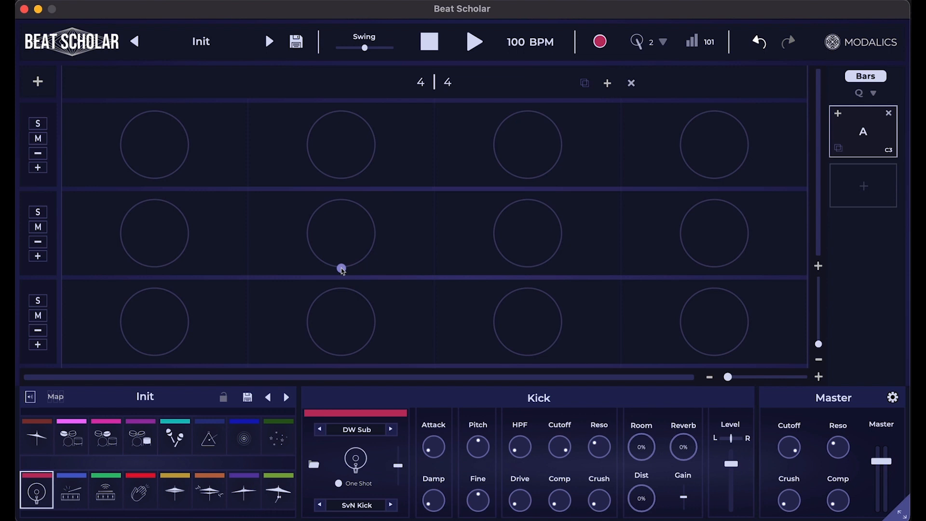
# Place kick hits on beats 1 and 3 of the lowest row
pyautogui.click(176, 328)
pyautogui.click(514, 324)
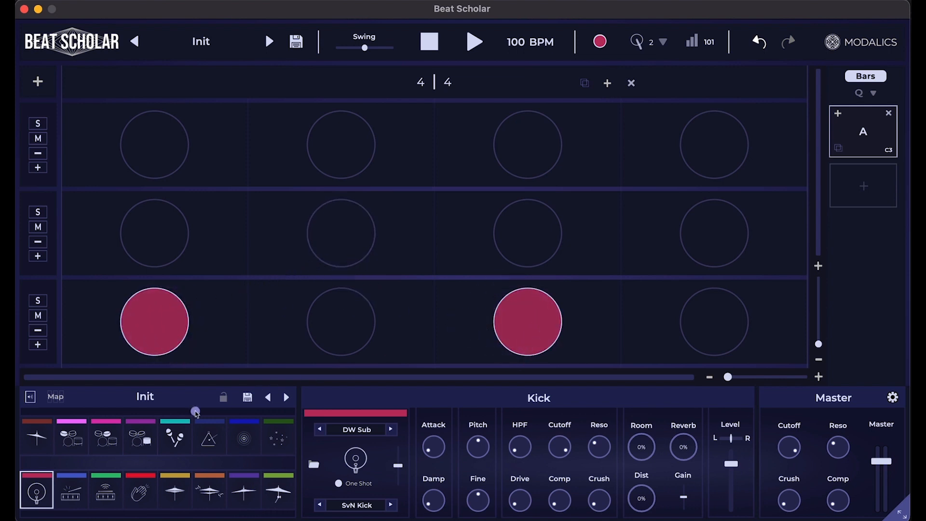
# Place snare hits on beats 2 and 4 of the middle row and audition the beat
pyautogui.click(71, 490)
pyautogui.click(347, 260)
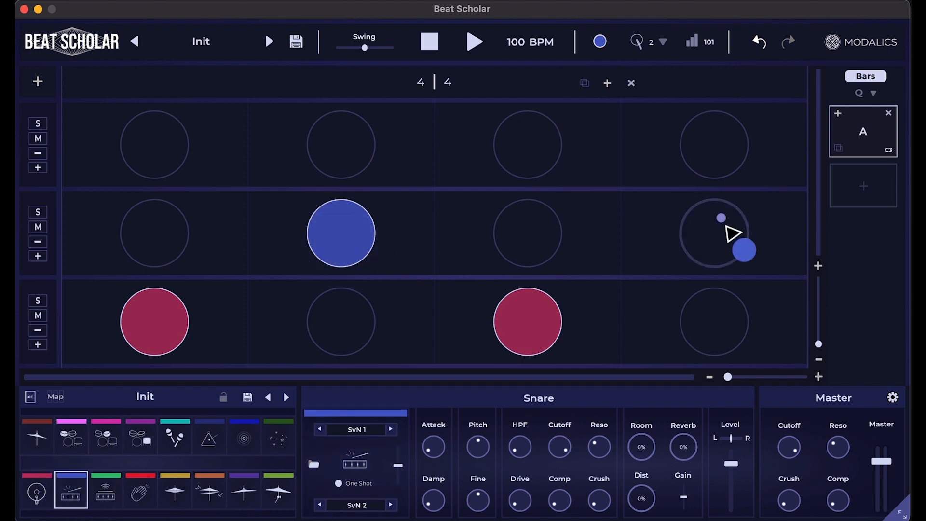
pyautogui.click(726, 229)
pyautogui.press('space')
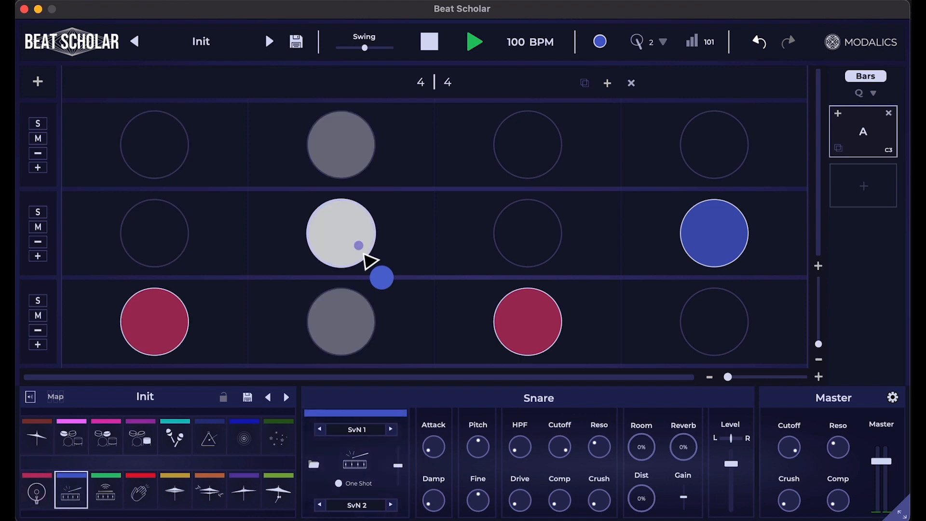
pyautogui.press('space')
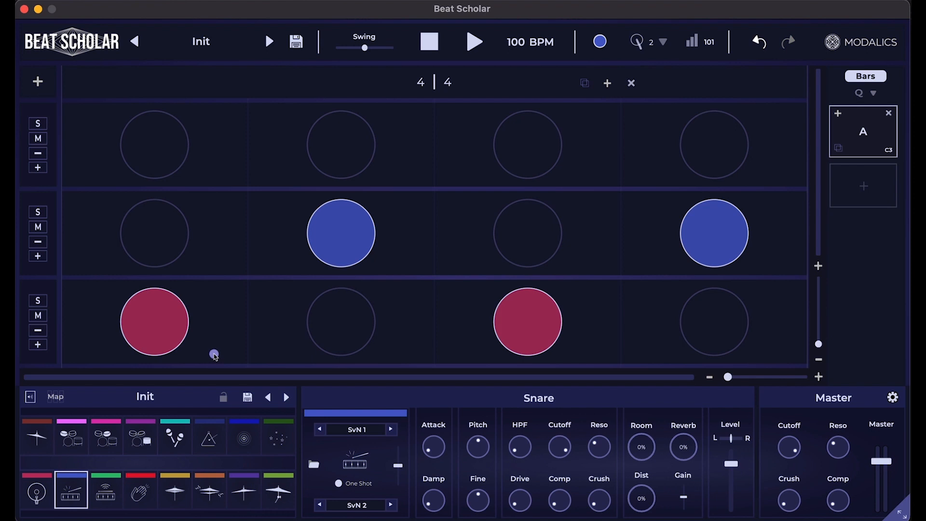
# Place a closed hi-hat on beat 1 of the uppermost row, slice it into two filled pieces and audition it
pyautogui.click(175, 504)
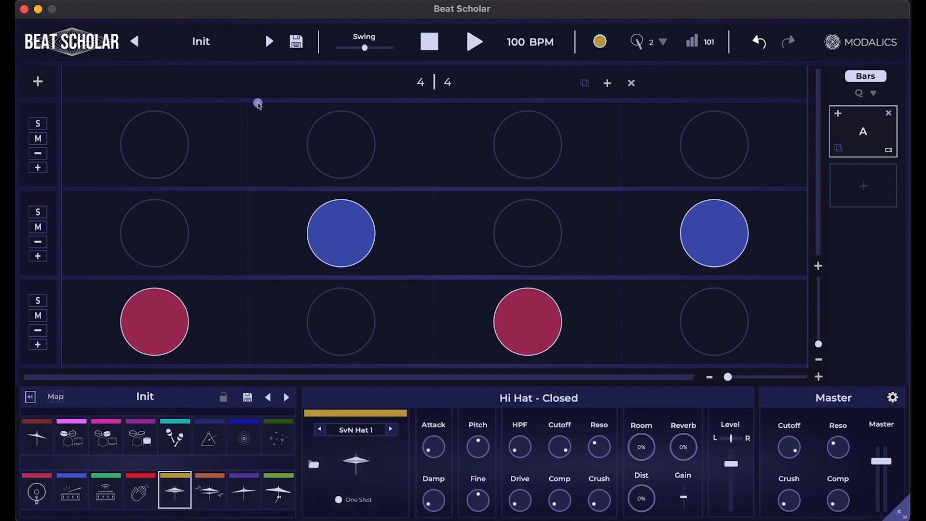
pyautogui.click(163, 162)
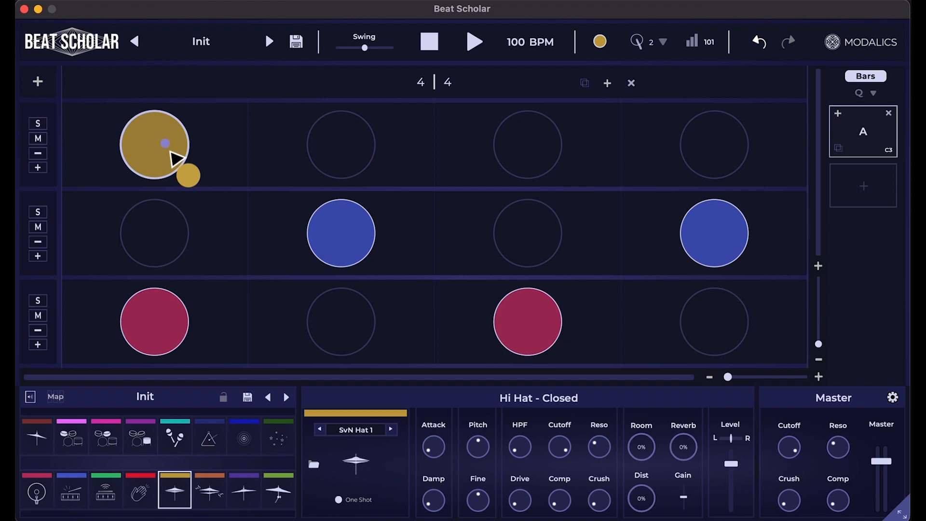
pyautogui.press('2')
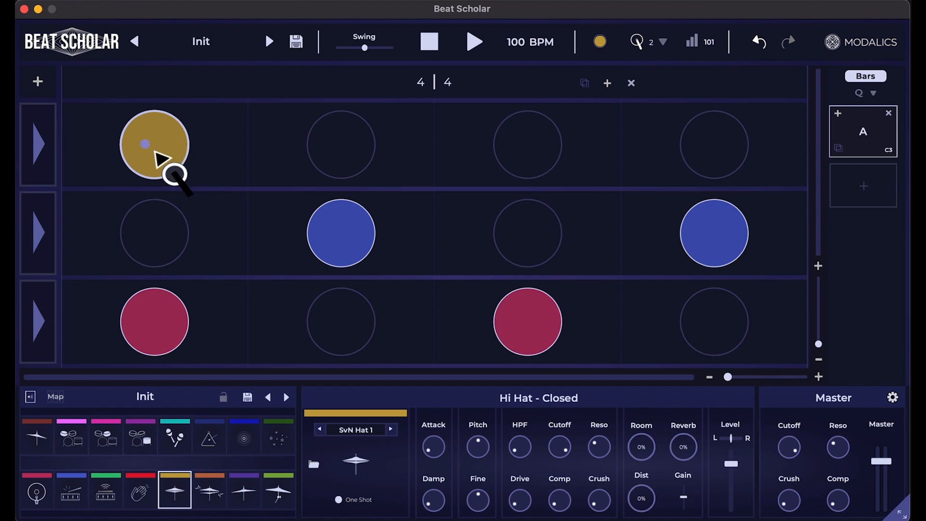
pyautogui.click(151, 139)
pyautogui.click(189, 164)
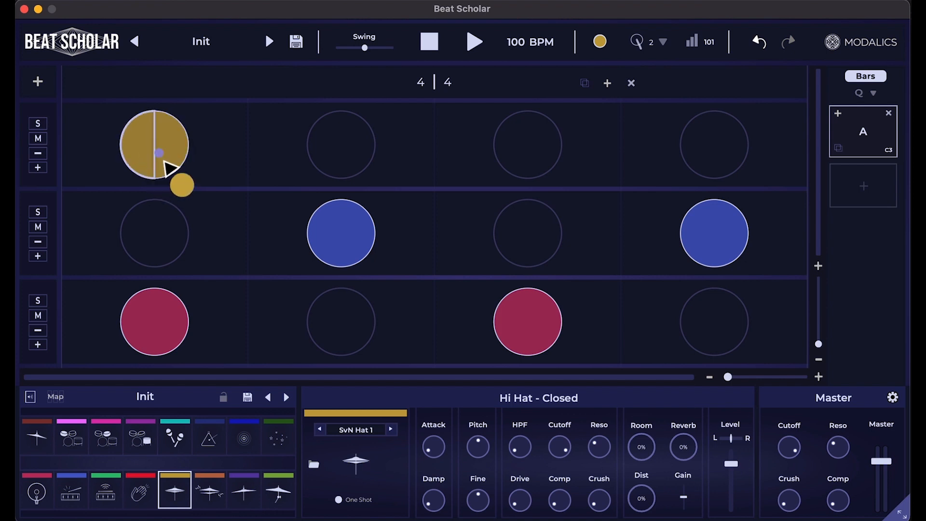
pyautogui.press('space')
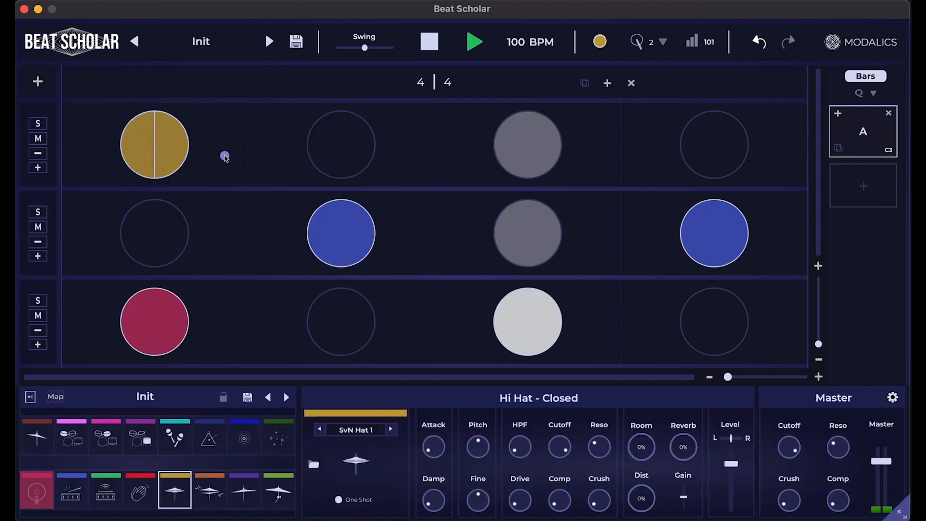
pyautogui.press('space')
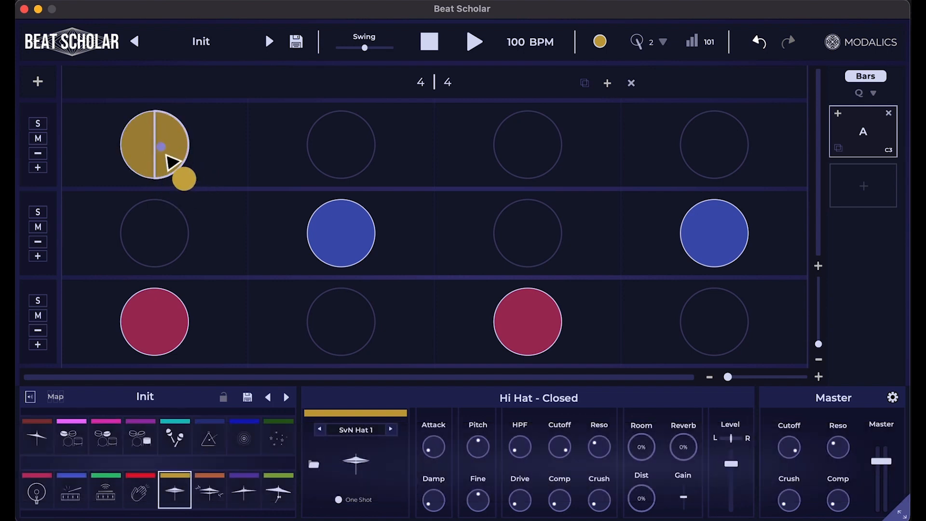
# Re-slice the beat 1 hi-hat into three pieces, fill every piece and audition the triplet
pyautogui.press('3')
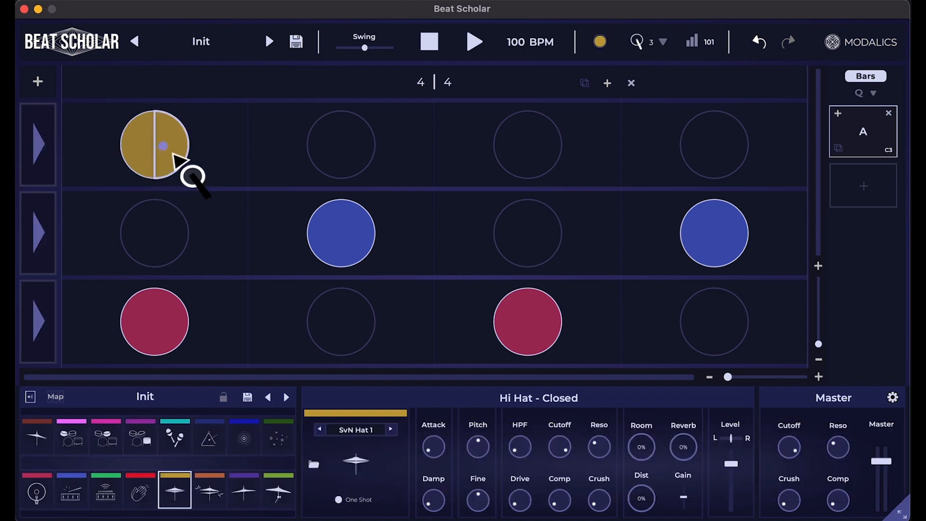
pyautogui.moveTo(174, 155); pyautogui.dragTo(177, 160)
pyautogui.click(177, 163)
pyautogui.press('space')
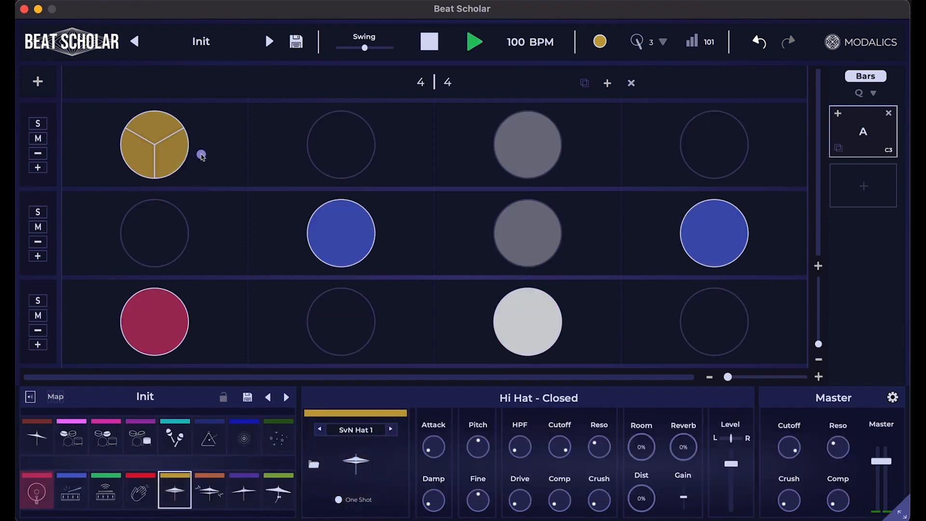
pyautogui.press('space')
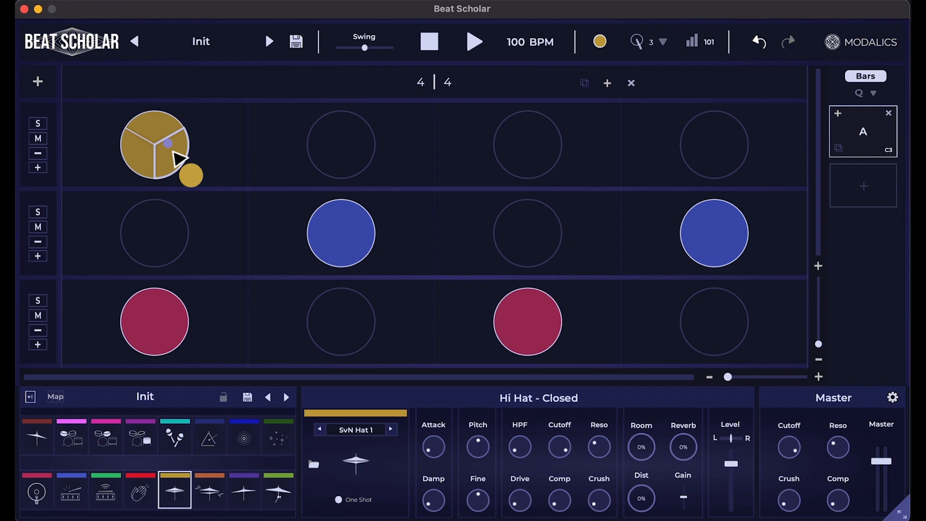
# Re-slice the beat 1 hi-hat into four and eight pieces with gaps between hits, and audition it
pyautogui.press('4')
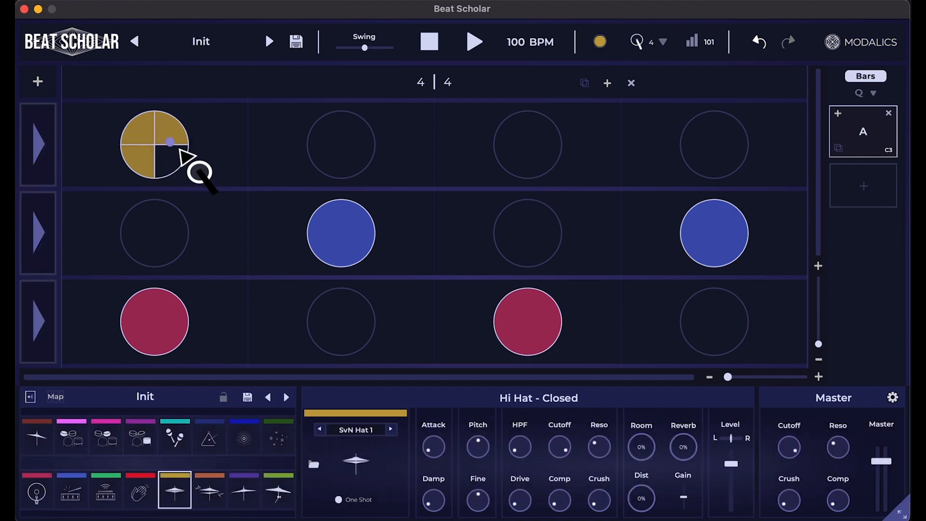
pyautogui.moveTo(171, 140); pyautogui.dragTo(303, 193)
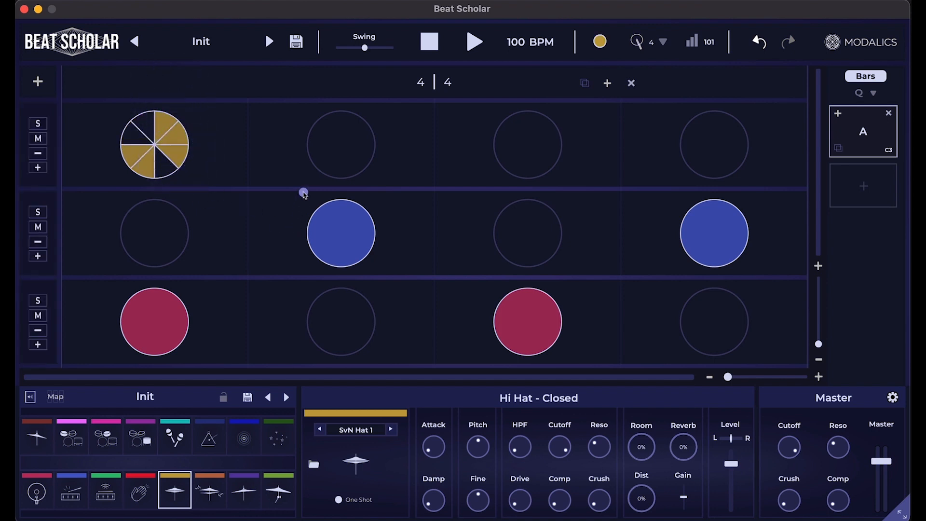
pyautogui.press('space')
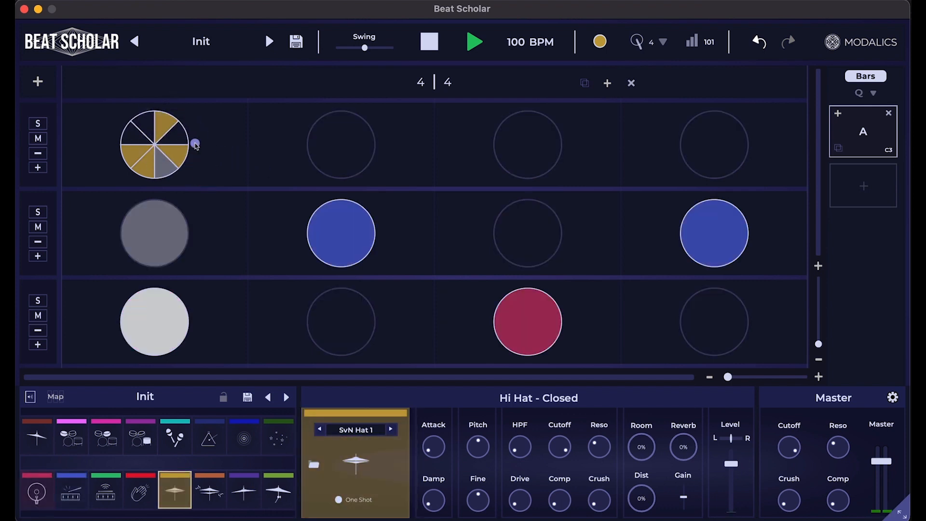
pyautogui.press('space')
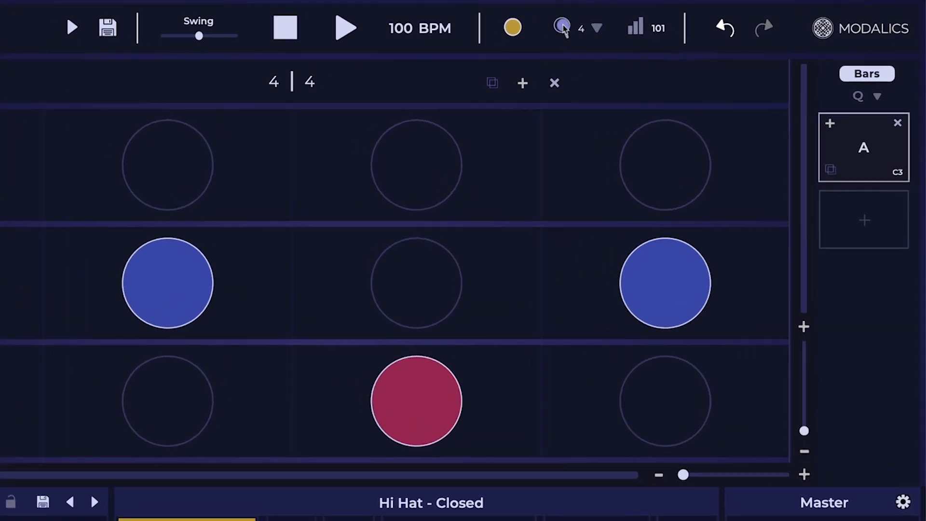
# Divide the beat 1 hi-hat circle into five pieces with the slice tool and return to the paint tool
pyautogui.click(563, 25)
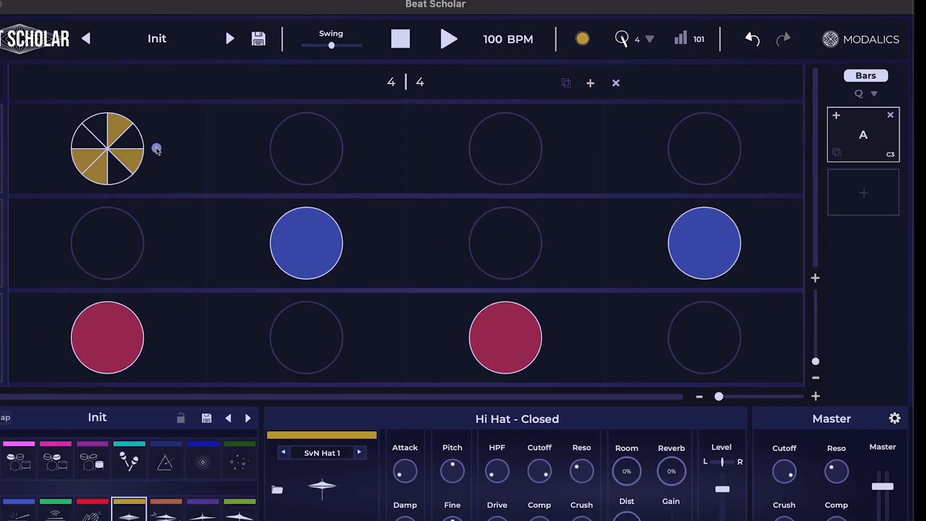
pyautogui.click(171, 153)
pyautogui.moveTo(172, 153)
pyautogui.mouseDown()
pyautogui.moveTo(172, 125)
pyautogui.moveTo(170, 145)
pyautogui.mouseUp()
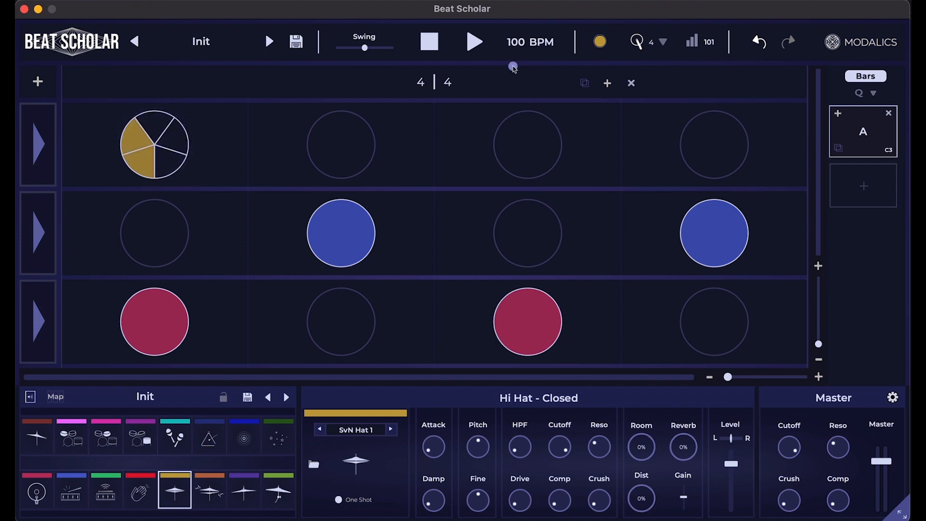
pyautogui.click(598, 43)
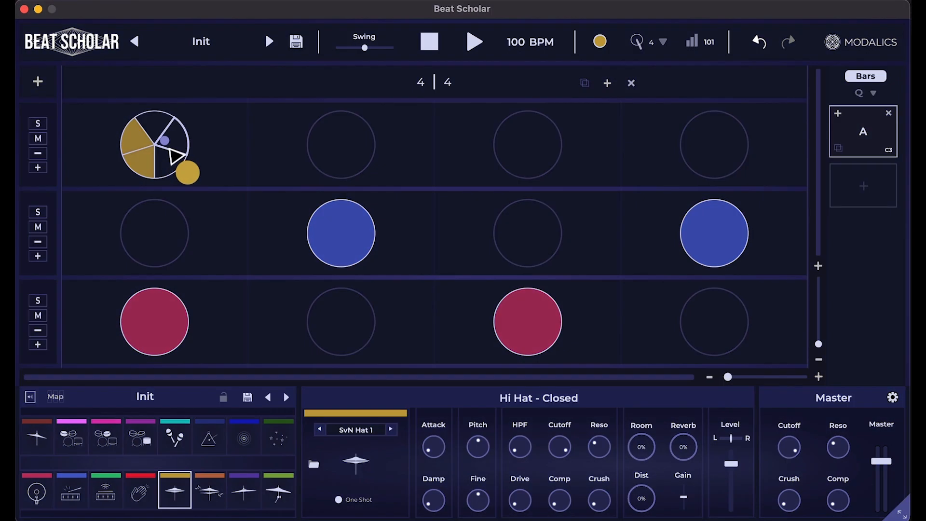
# Slice the beat 1 hi-hat circle into 12 pieces and paint hits on some of them
pyautogui.rightClick(173, 149)
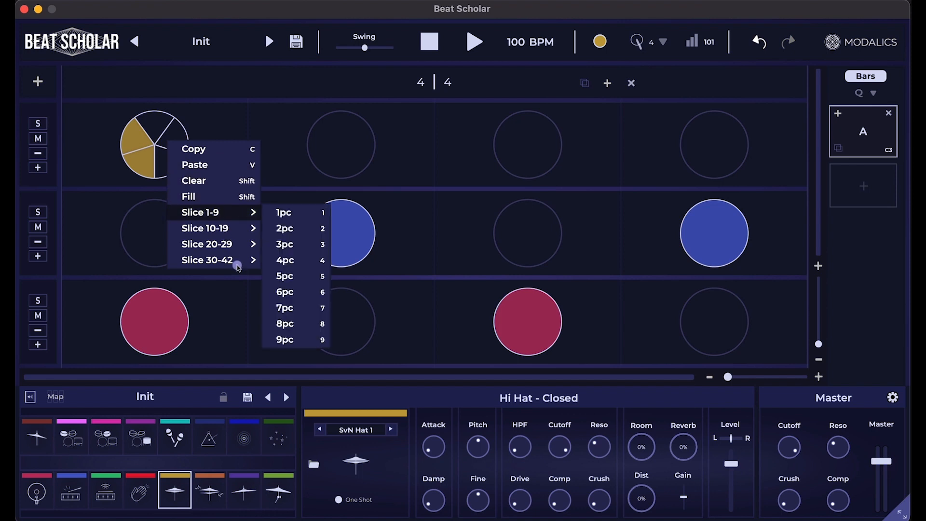
pyautogui.moveTo(210, 234)
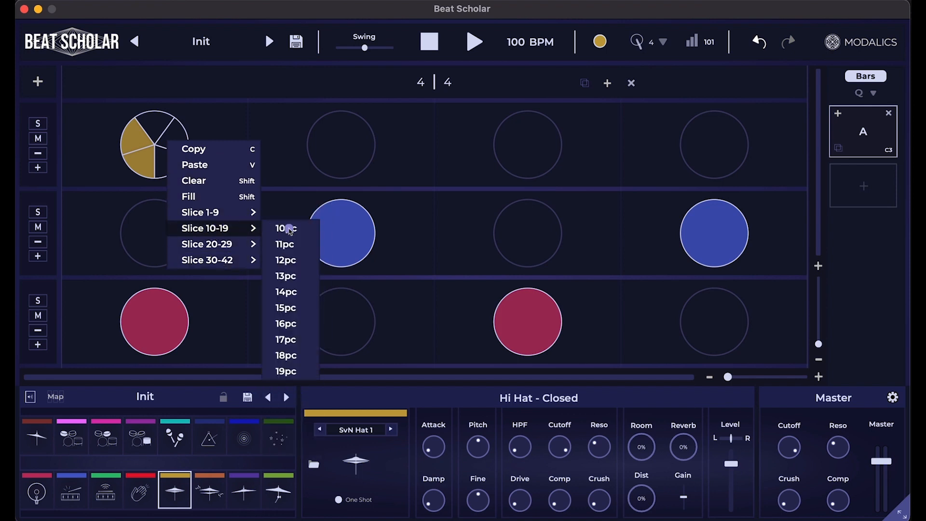
pyautogui.click(284, 259)
pyautogui.moveTo(133, 128); pyautogui.dragTo(228, 143)
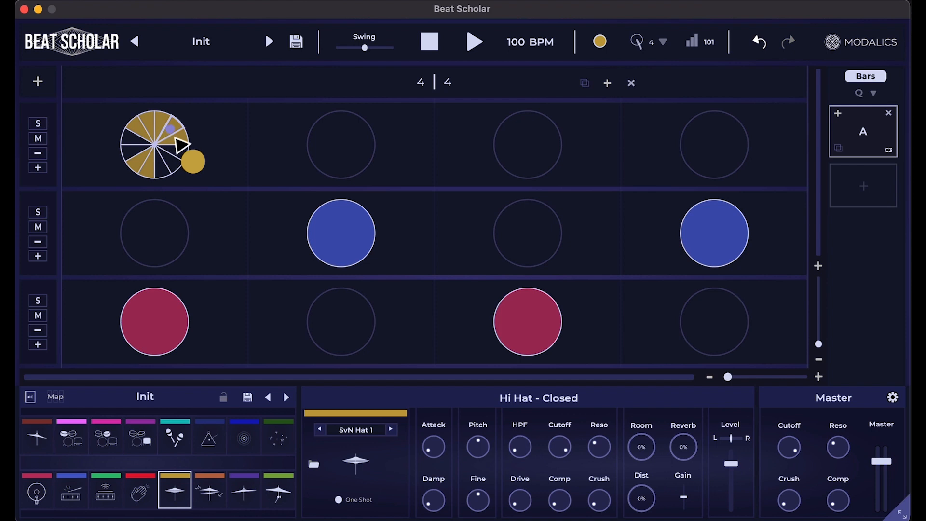
# Clear the whole 12-piece hi-hat circle on beat 1 and fill all its pieces with hits
pyautogui.click(171, 141)
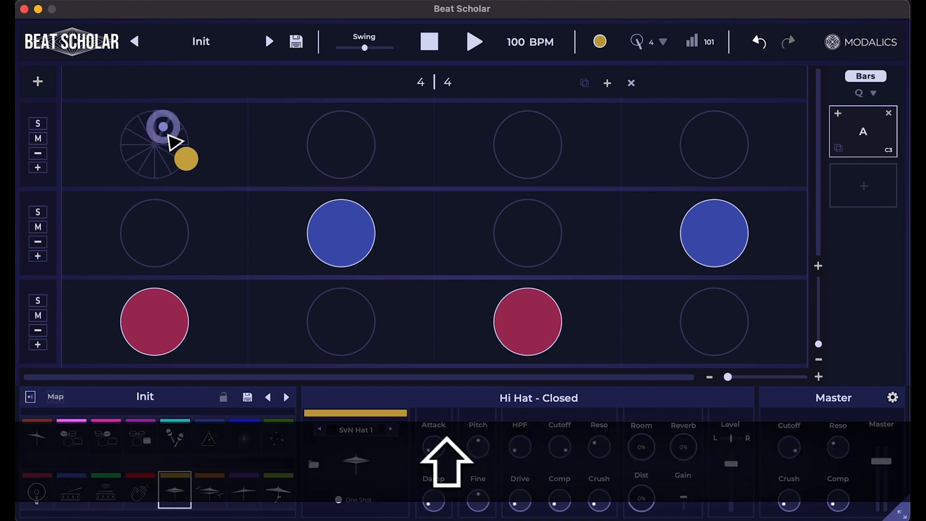
pyautogui.keyDown('shift'); pyautogui.click(162, 149); pyautogui.keyUp('shift')
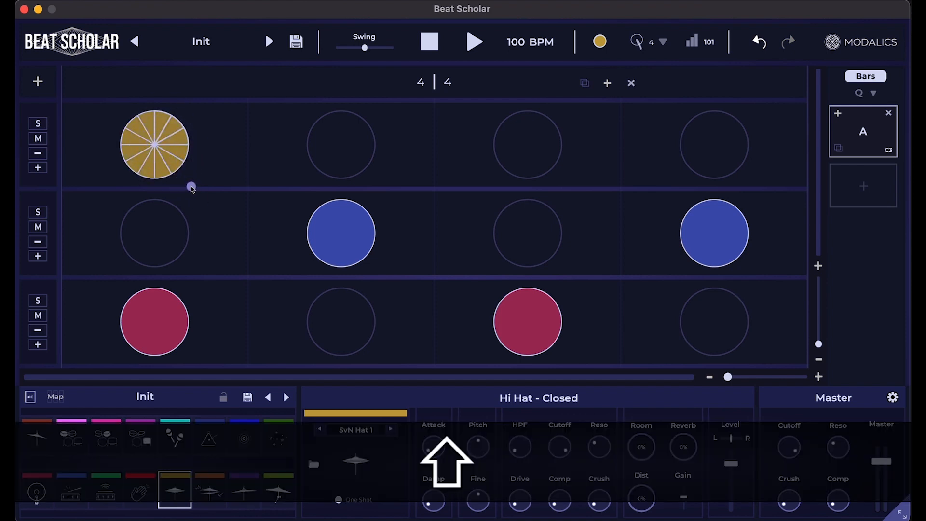
pyautogui.keyDown('shift'); pyautogui.click(166, 157); pyautogui.keyUp('shift')
pyautogui.keyDown('shift'); pyautogui.click(166, 158); pyautogui.keyUp('shift')
pyautogui.keyDown('shift'); pyautogui.click(167, 158); pyautogui.keyUp('shift')
pyautogui.keyDown('shift'); pyautogui.click(166, 158); pyautogui.keyUp('shift')
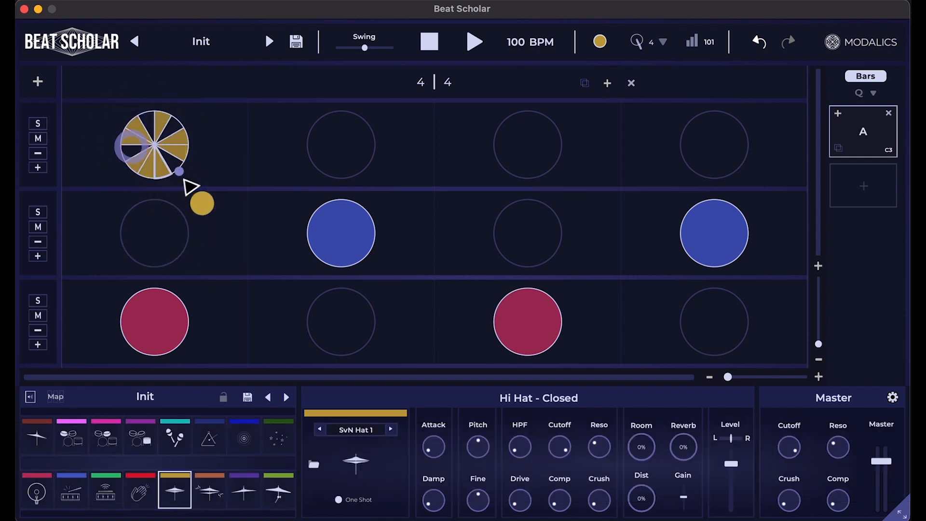
# Remove several hits from the 12-piece hi-hat circle to leave gaps, and audition the pattern
pyautogui.press('space')
pyautogui.press('space')
pyautogui.click(149, 165)
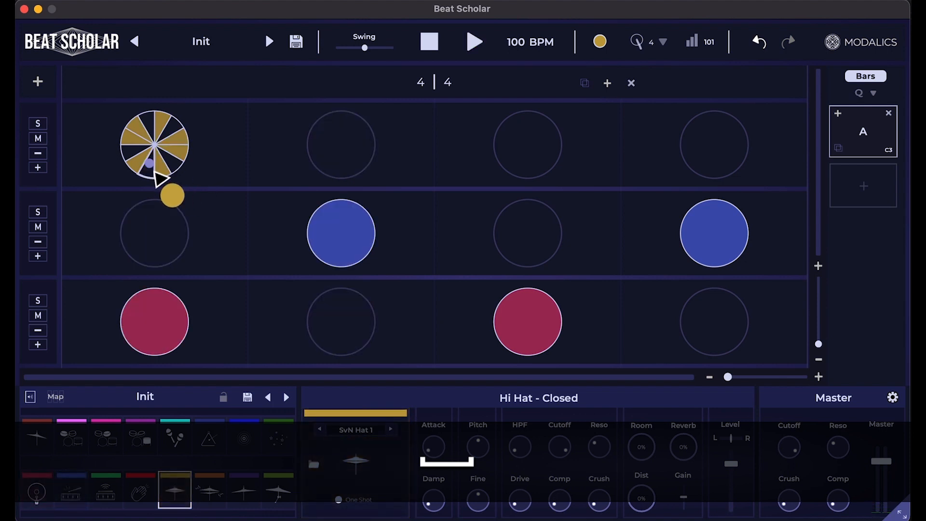
pyautogui.press('space')
pyautogui.press('space')
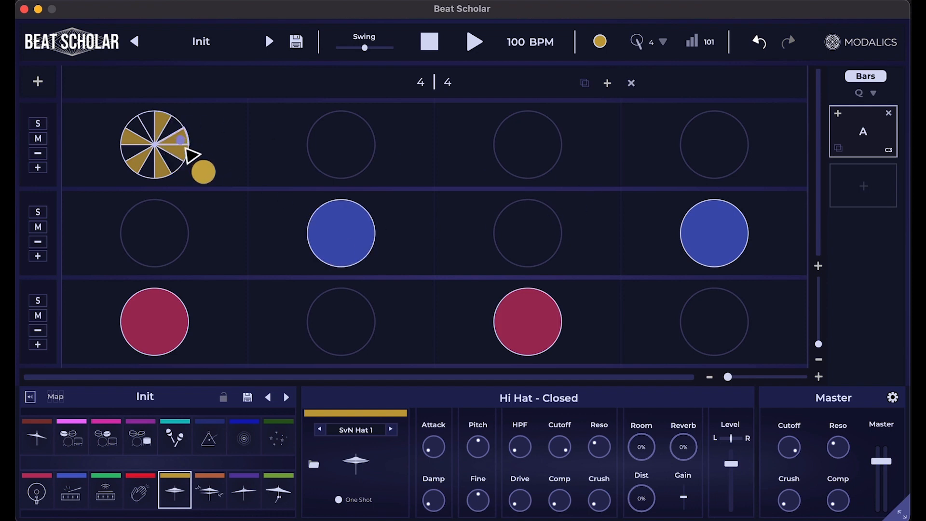
# Copy the 12-piece hi-hat circle from beat 1 and paste it onto beat 2
pyautogui.rightClick(172, 131)
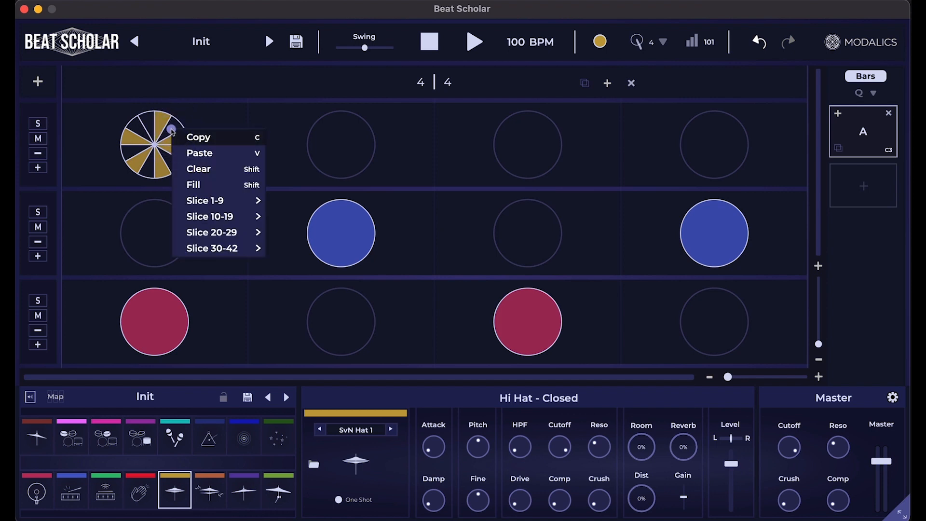
pyautogui.click(188, 137)
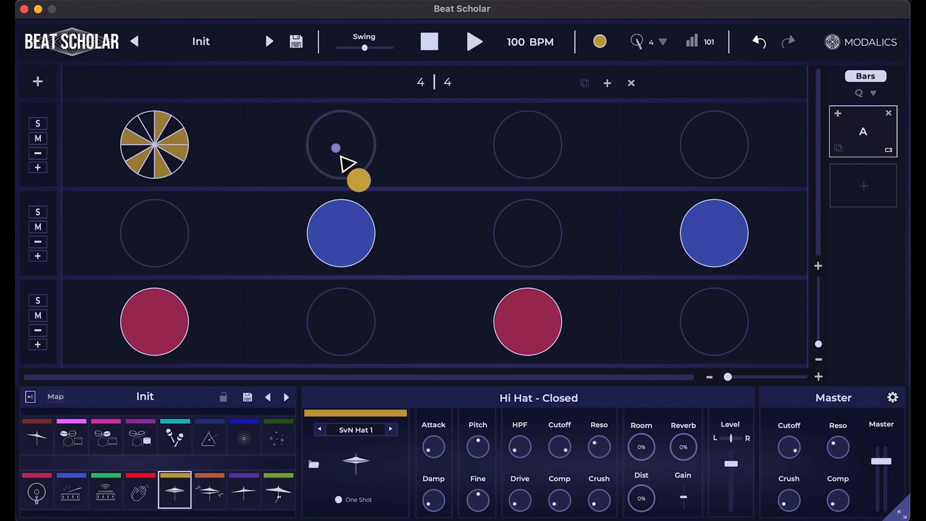
pyautogui.rightClick(341, 151)
pyautogui.click(355, 172)
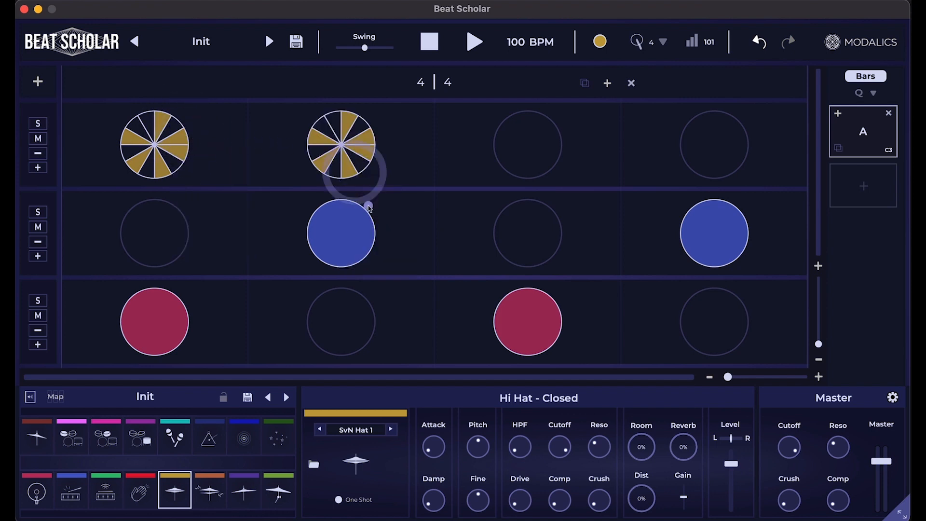
pyautogui.moveTo(380, 146); pyautogui.dragTo(374, 180)
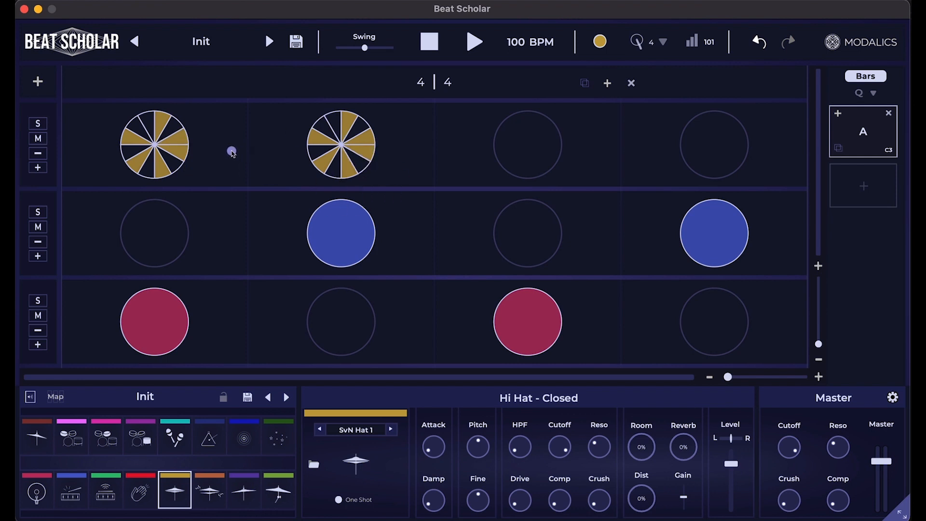
# Copy the 12-piece hi-hat circle onto beats 3 and 4 as well, and audition the full bar
pyautogui.press('c')
pyautogui.moveTo(161, 192); pyautogui.dragTo(183, 193)
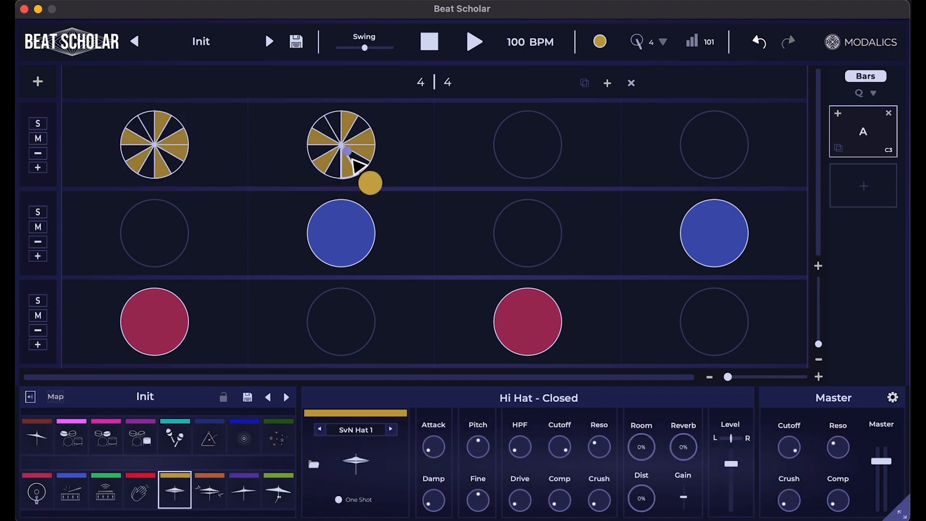
pyautogui.press('v')
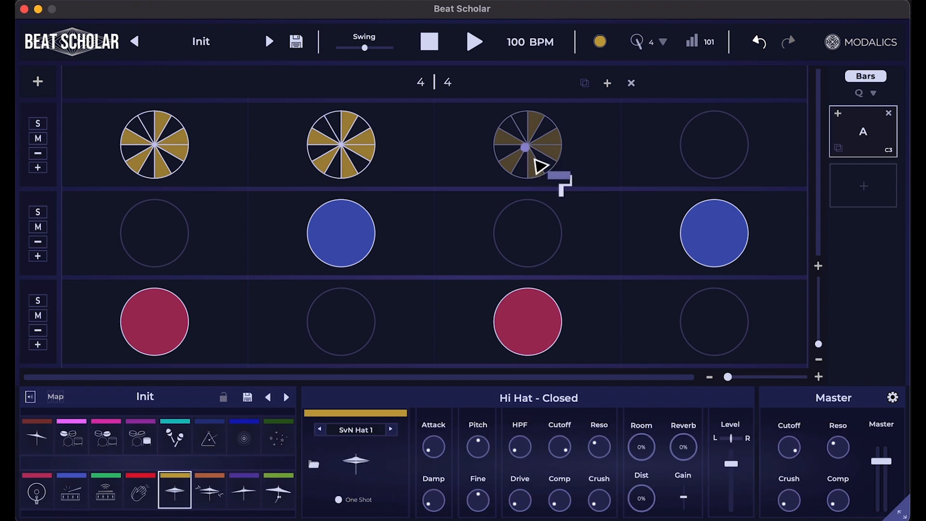
pyautogui.press('v')
pyautogui.press('space')
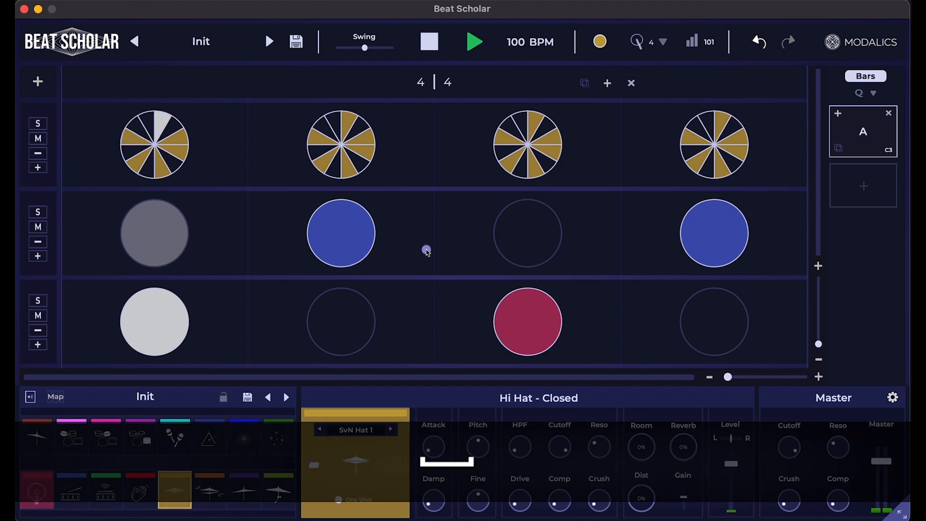
pyautogui.press('space')
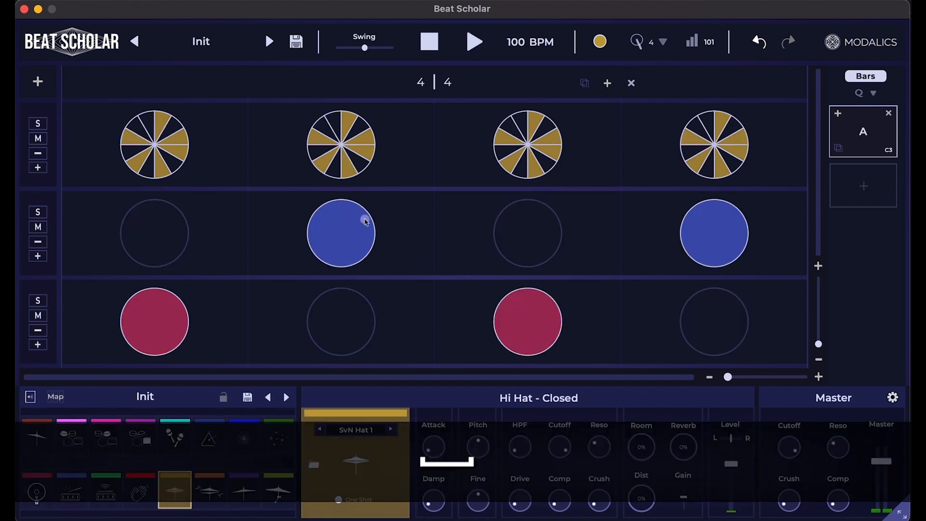
# Re-slice the beat 1 hi-hat circle, trying two and four pieces before settling on five, and play the pattern
pyautogui.press('2')
pyautogui.click(154, 162)
pyautogui.press('4')
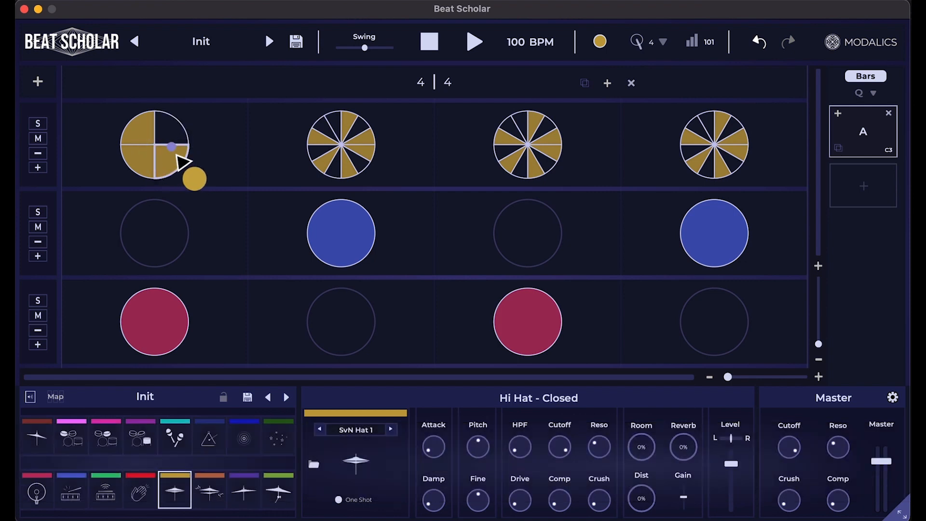
pyautogui.press('5')
pyautogui.press('space')
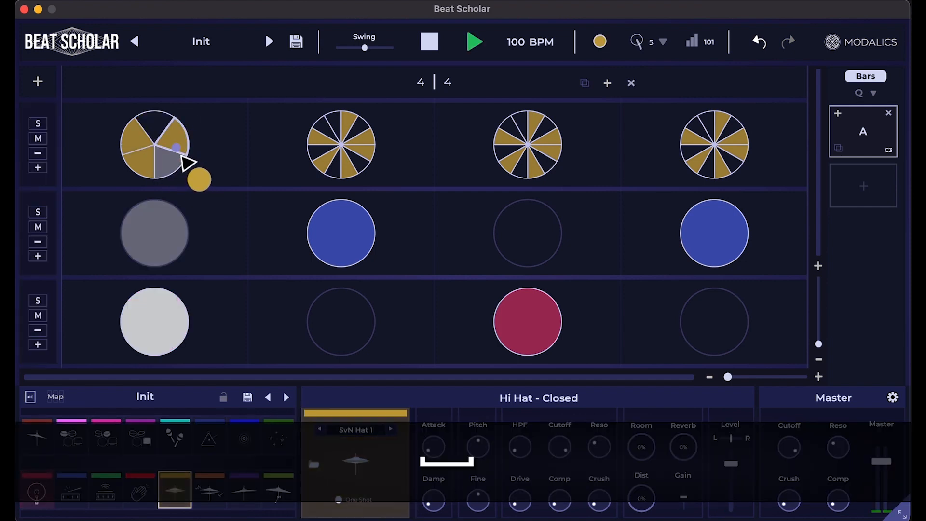
# Copy the five-piece hi-hat circle from beat 1 onto beats 2, 3 and 4, and audition the bar
pyautogui.press('c')
pyautogui.press('v')
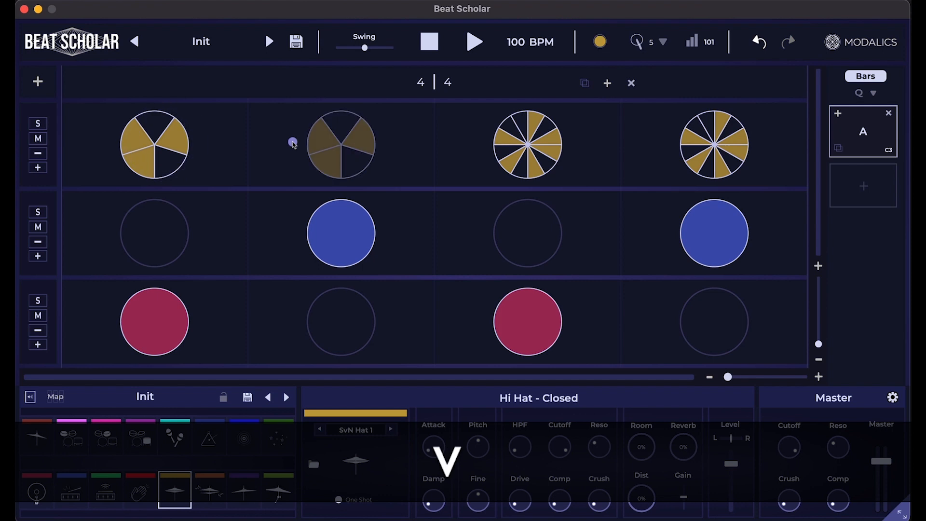
pyautogui.press('v')
pyautogui.press('v')
pyautogui.press('space')
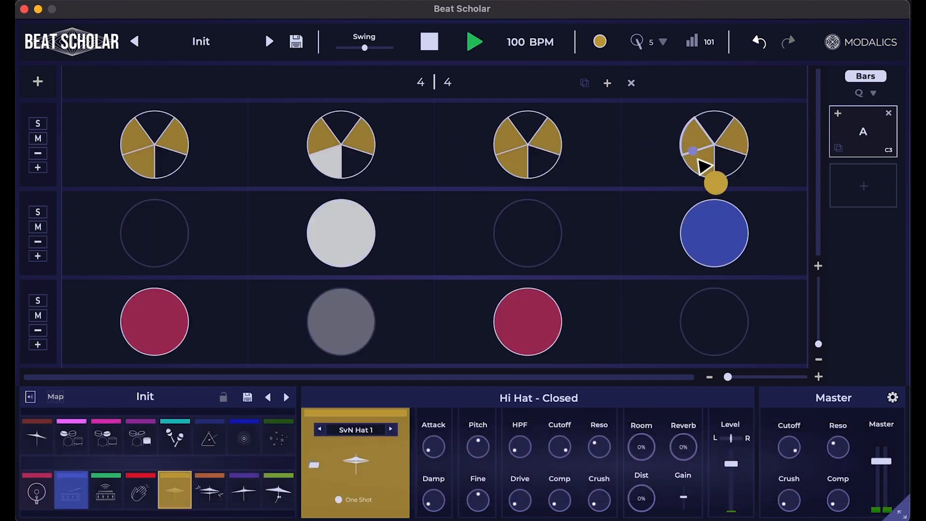
pyautogui.press('space')
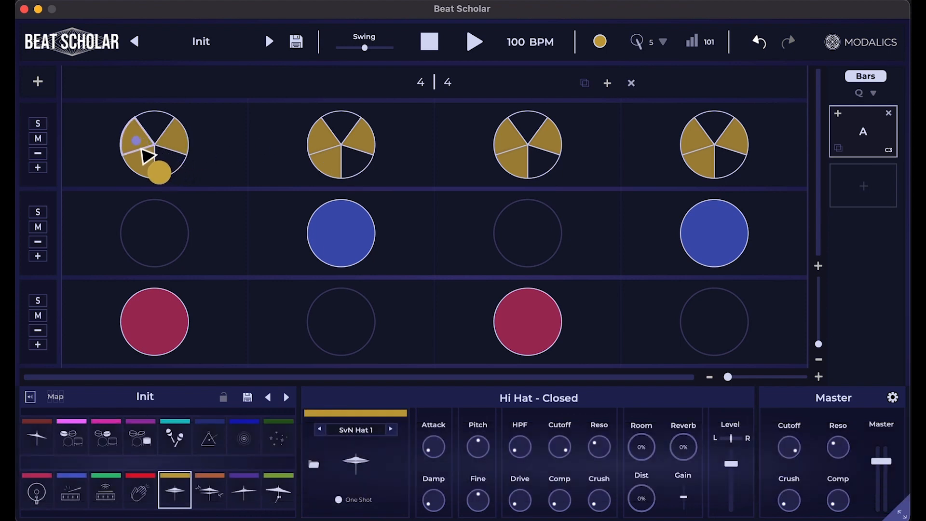
# Lower the velocity of the upper-left piece in the beat 1 hi-hat circle
pyautogui.press('alt')
pyautogui.moveTo(144, 145)
pyautogui.mouseDown()
pyautogui.moveTo(141, 219)
pyautogui.moveTo(155, 111)
pyautogui.moveTo(134, 222)
pyautogui.moveTo(149, 150)
pyautogui.moveTo(230, 171)
pyautogui.mouseUp()
pyautogui.press('space')
# Copy the beat 1 hi-hat circle with its softened piece onto beats 2, 3 and 4, and audition the bar
pyautogui.press('c')
pyautogui.press('v')
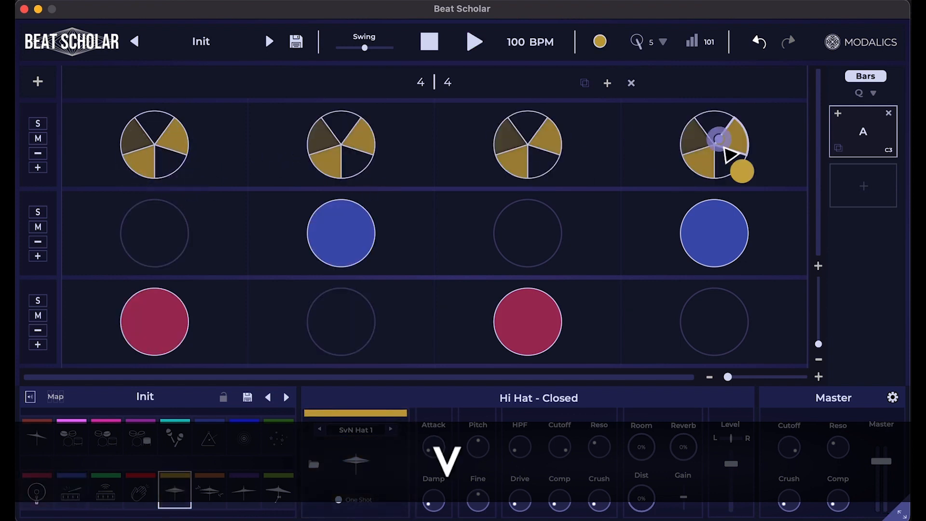
pyautogui.press('space')
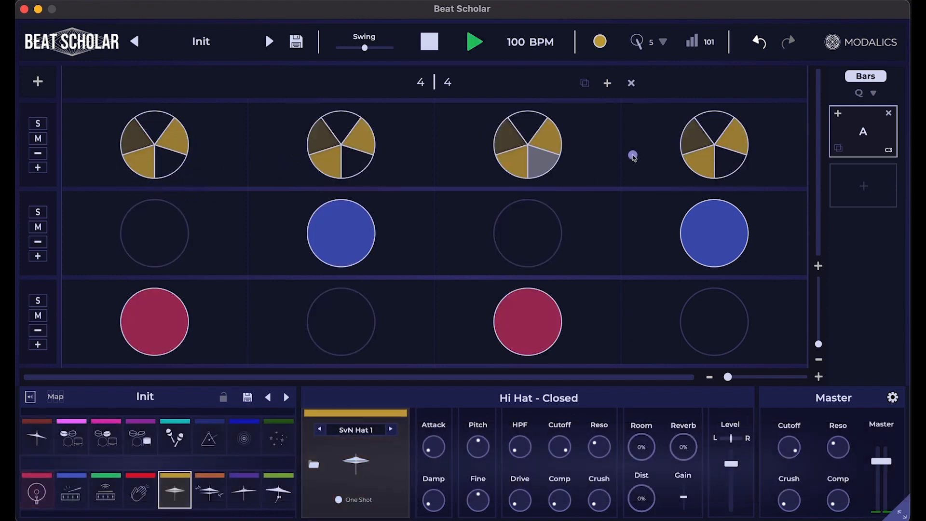
pyautogui.press('space')
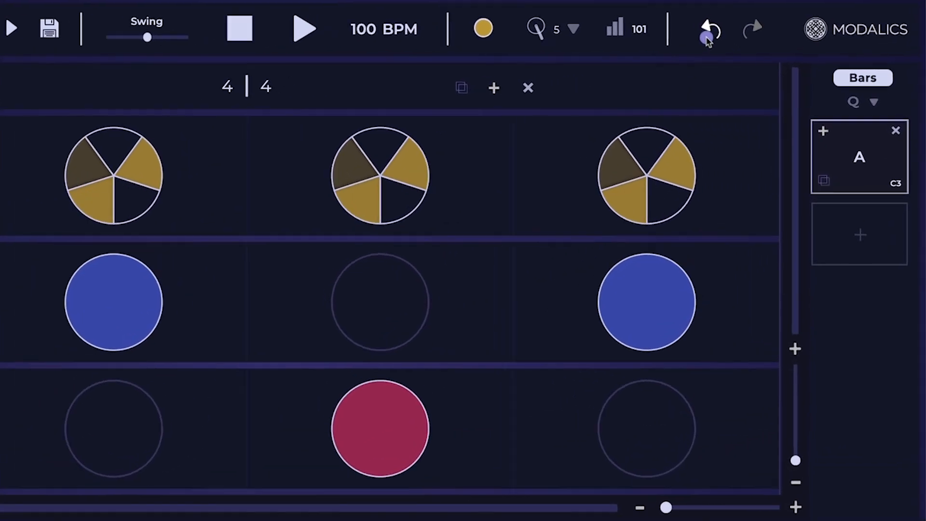
# Undo the hi-hat pastes and the beat 1 velocity change, and redo them all
pyautogui.click(748, 41)
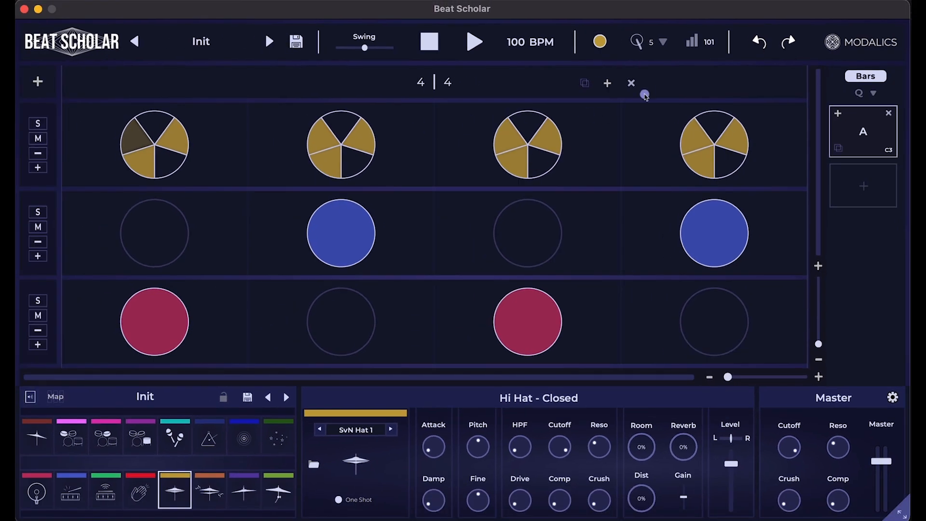
pyautogui.click(757, 44)
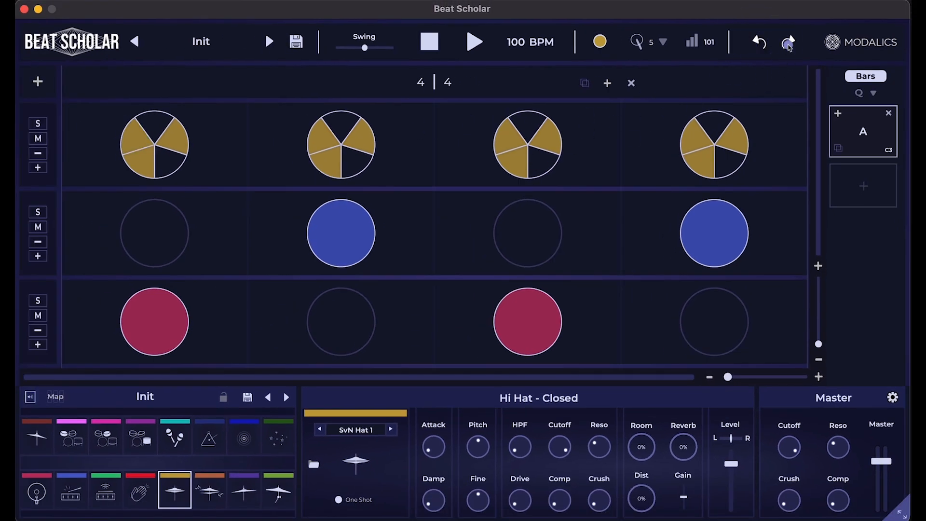
pyautogui.click(788, 44)
pyautogui.click(787, 46)
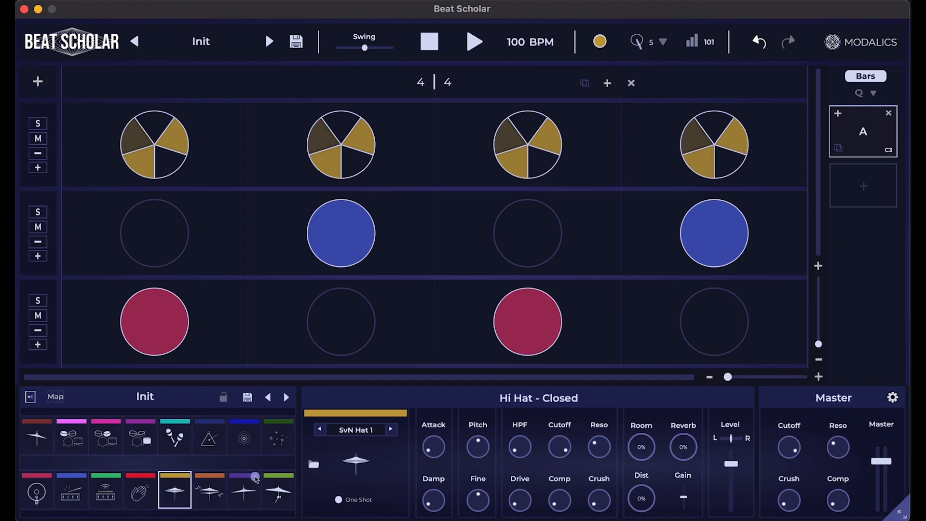
# Paint Tom - Hi hits in beat 4's top piece and beat 2's lower-right piece of the hi-hat row, and audition them
pyautogui.click(80, 445)
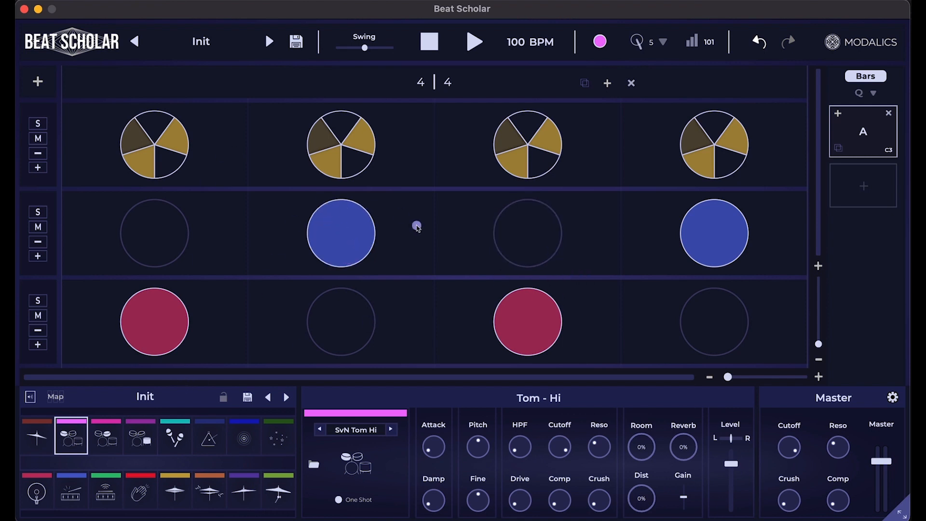
pyautogui.click(714, 124)
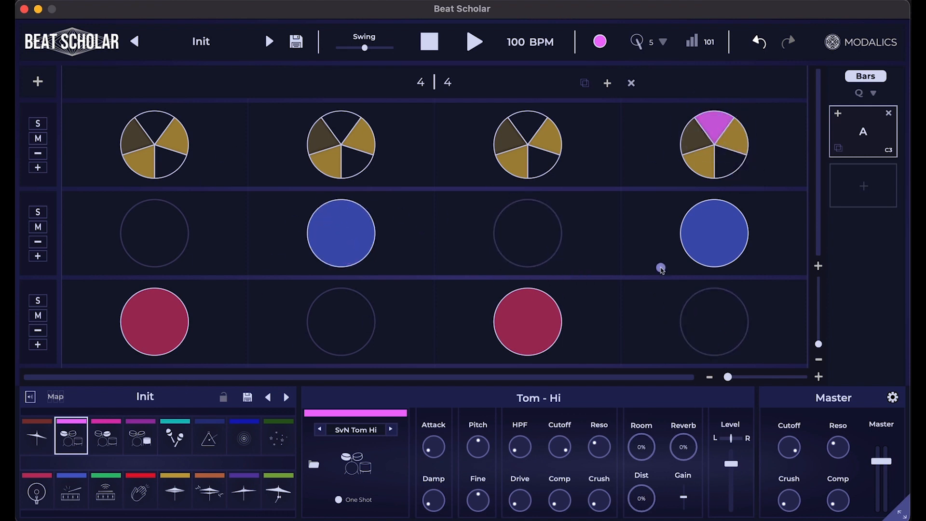
pyautogui.click(361, 163)
pyautogui.press('space')
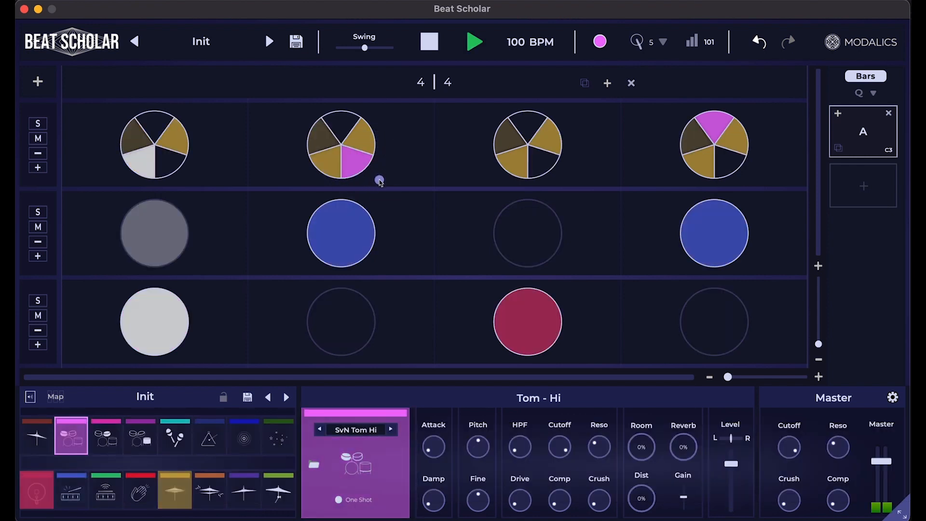
pyautogui.press('space')
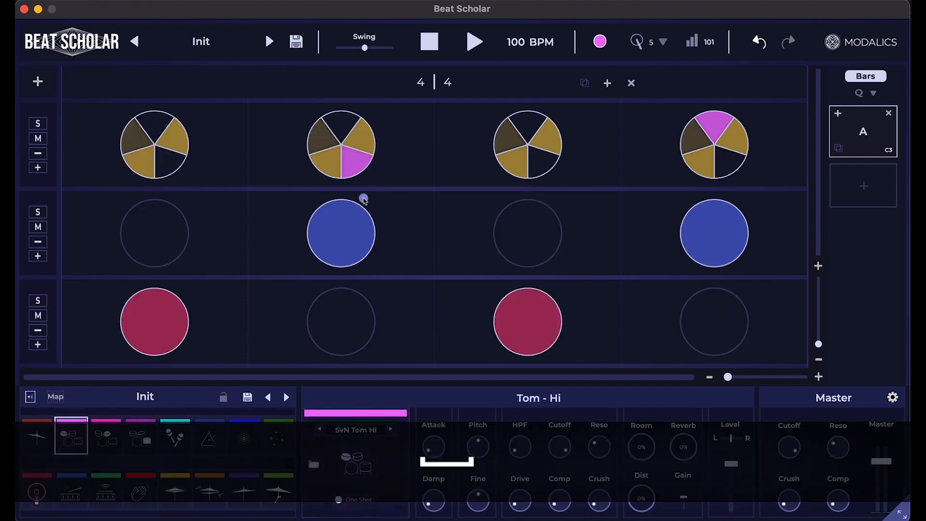
# Add an empty row beneath the hi-hat row and erase the high tom hit from beat 2
pyautogui.click(40, 170)
pyautogui.moveTo(356, 159); pyautogui.dragTo(340, 135)
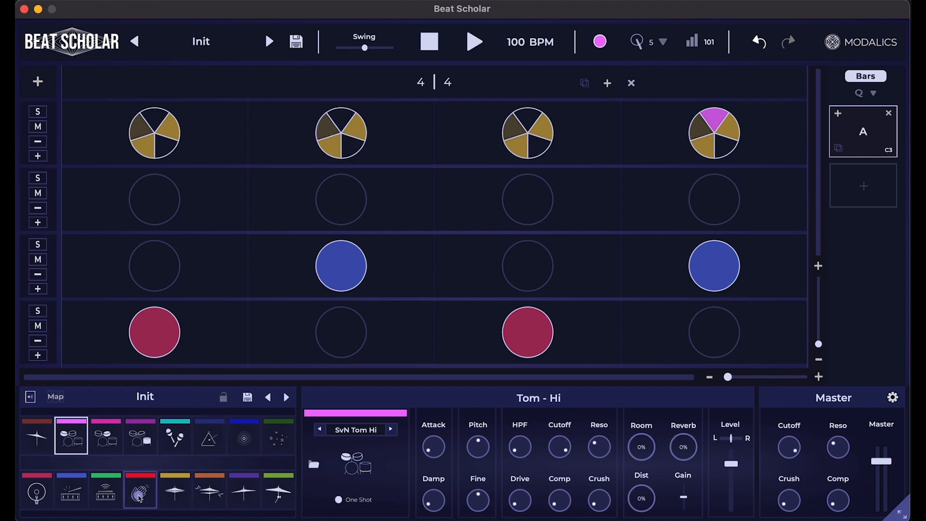
# Turn off One Shot for Hi Hat - Open, paint it in the top and lower-right pieces of beats 1 and 2, and audition
pyautogui.click(210, 491)
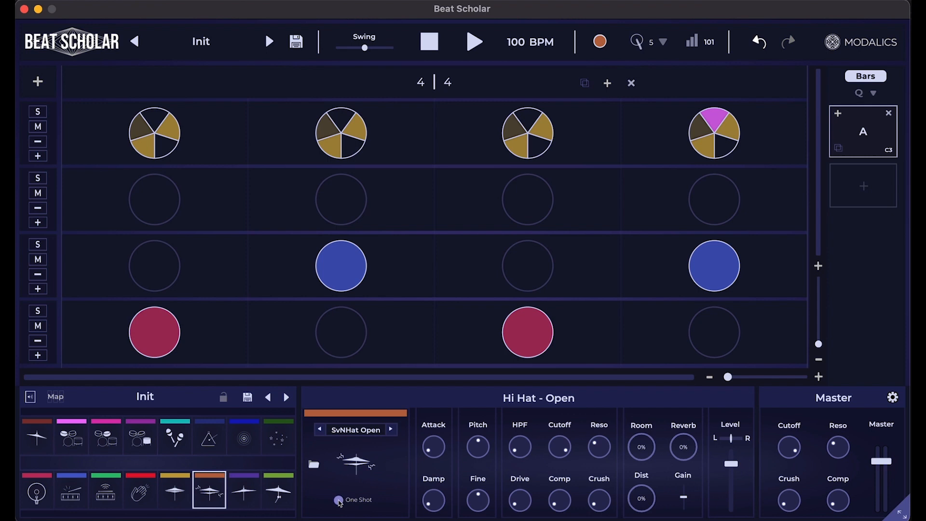
pyautogui.moveTo(409, 413); pyautogui.dragTo(358, 162)
pyautogui.click(350, 153)
pyautogui.click(157, 118)
pyautogui.click(168, 148)
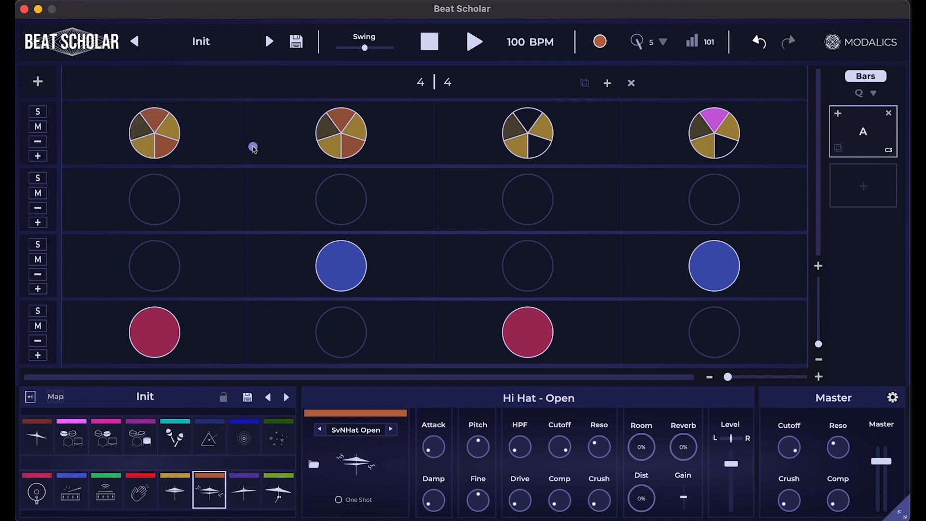
pyautogui.press('space')
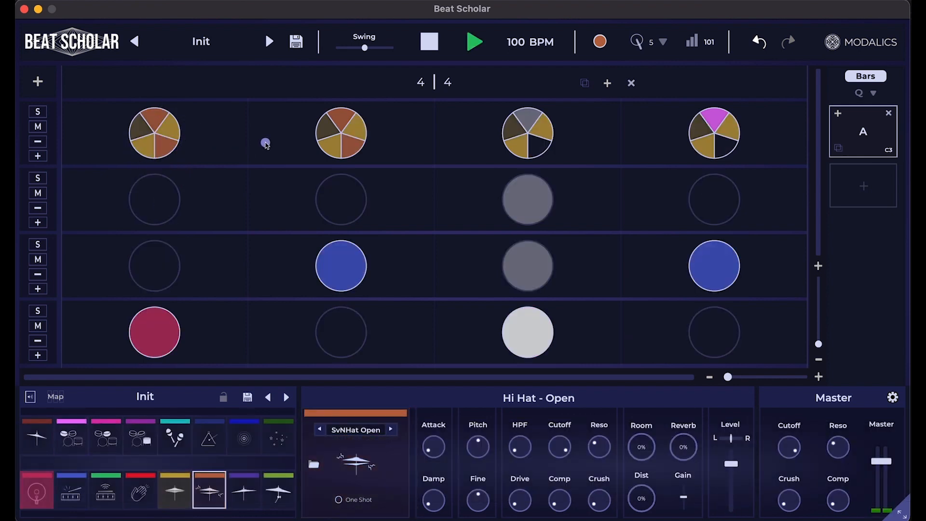
pyautogui.press('space')
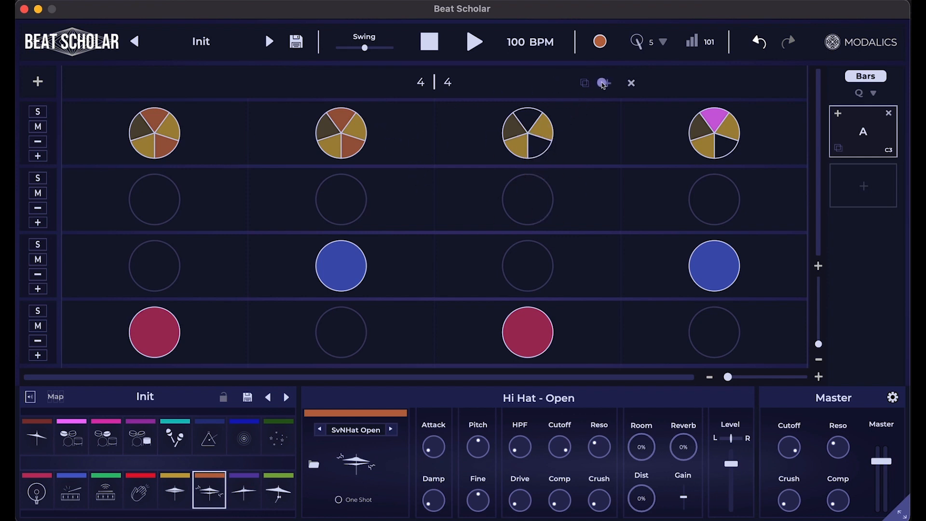
# Remove the empty second row, and try adding a blank 4/4 measure before deleting it
pyautogui.click(37, 208)
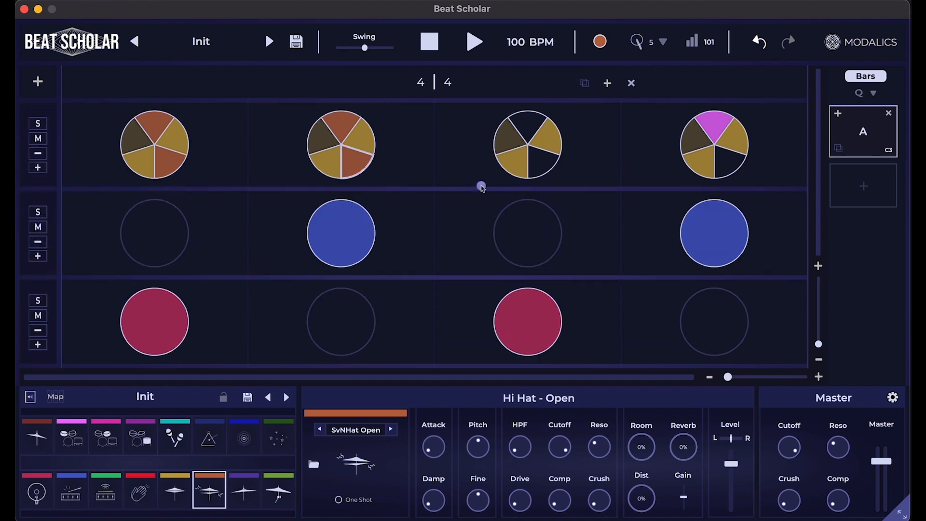
pyautogui.click(609, 83)
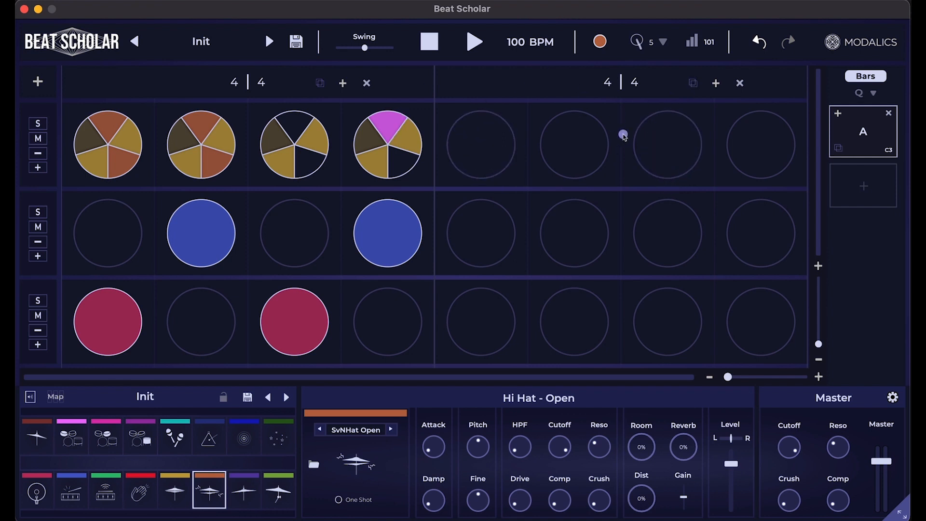
pyautogui.click(739, 83)
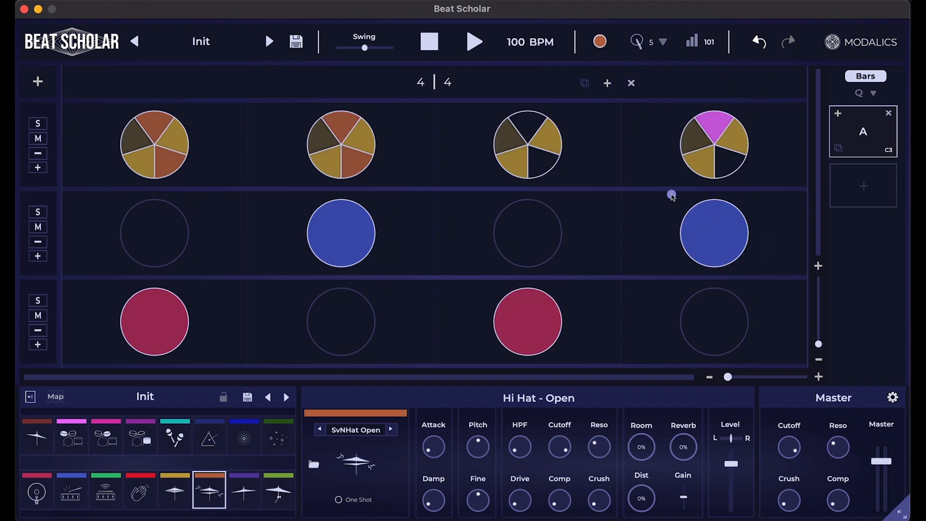
# Duplicate the 4/4 measure twice to make three identical measures
pyautogui.click(583, 84)
pyautogui.click(701, 84)
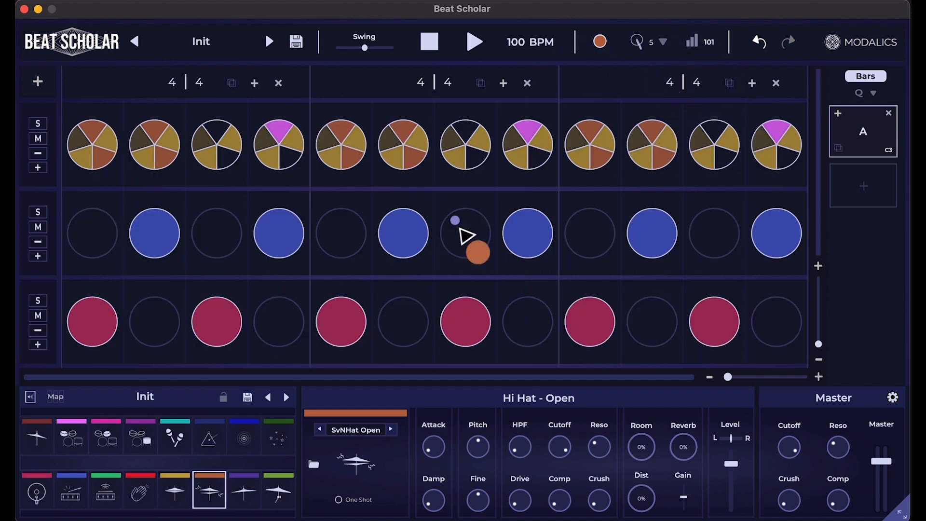
# Re-slice the second measure's hi-hat circles on beats 2, 3 and 4 into two, three and four pieces, and audition the pattern
pyautogui.press('2')
pyautogui.press('3')
pyautogui.press('4')
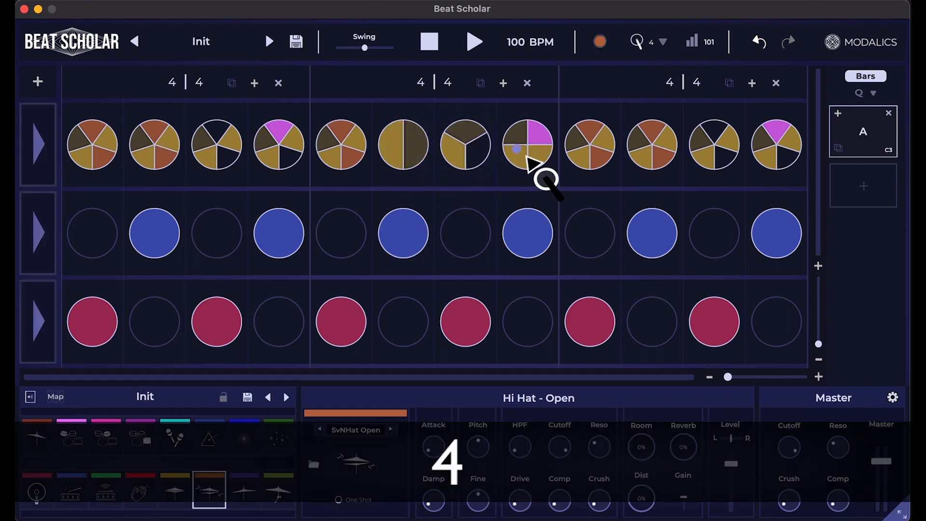
pyautogui.press('space')
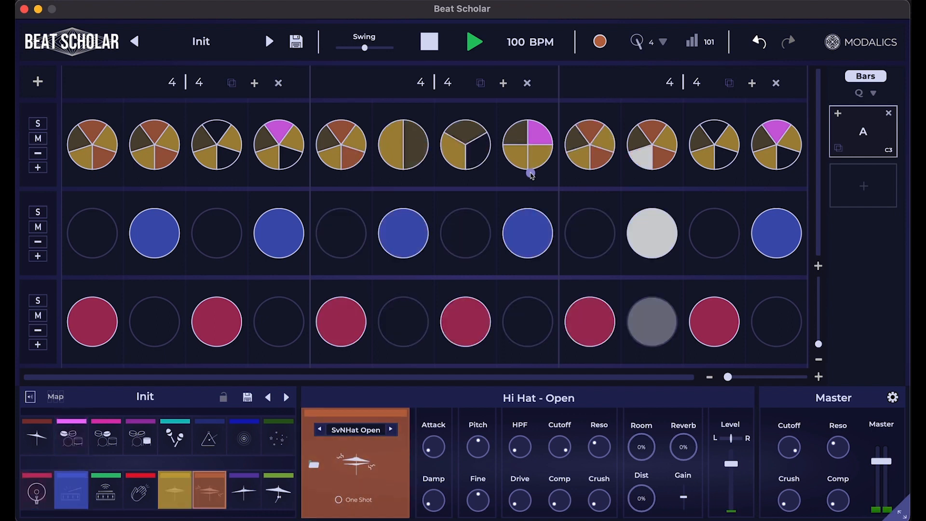
pyautogui.press('space')
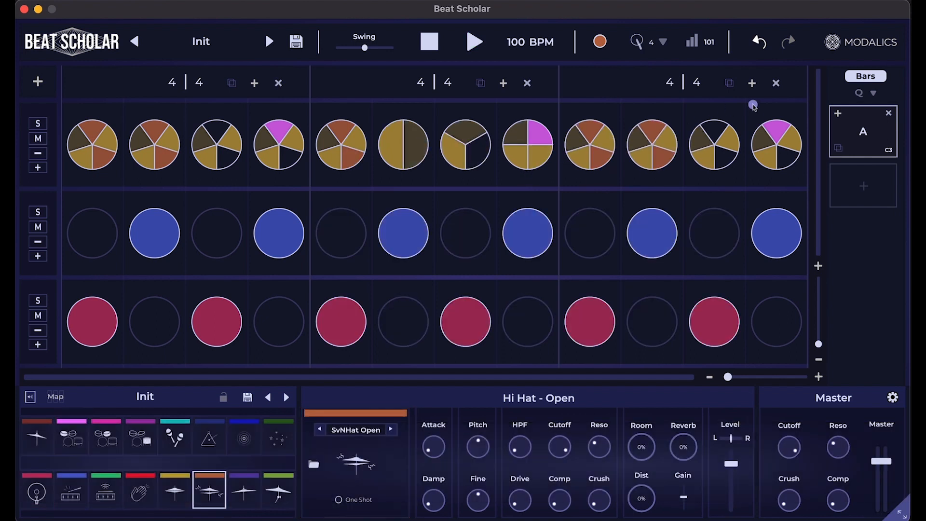
# Delete the third measure and add two blank 4/4 measures after the second one
pyautogui.click(777, 85)
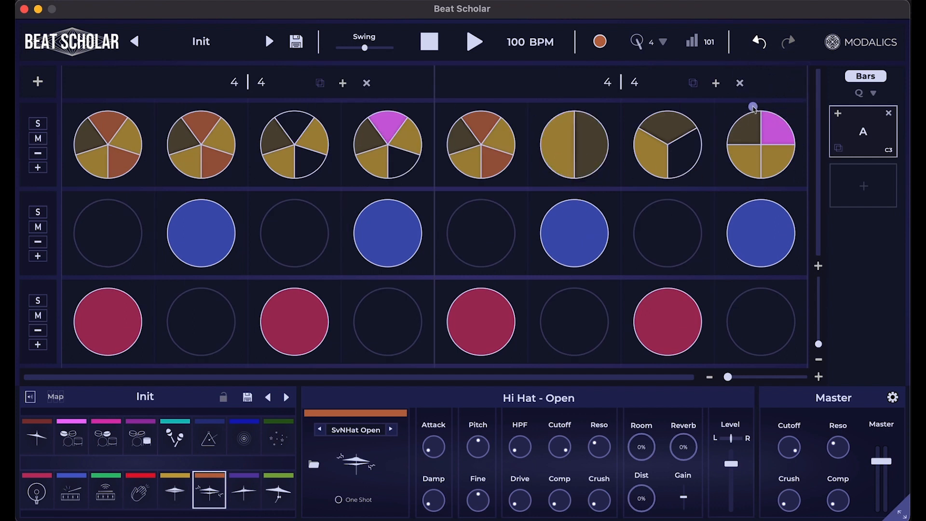
pyautogui.click(715, 82)
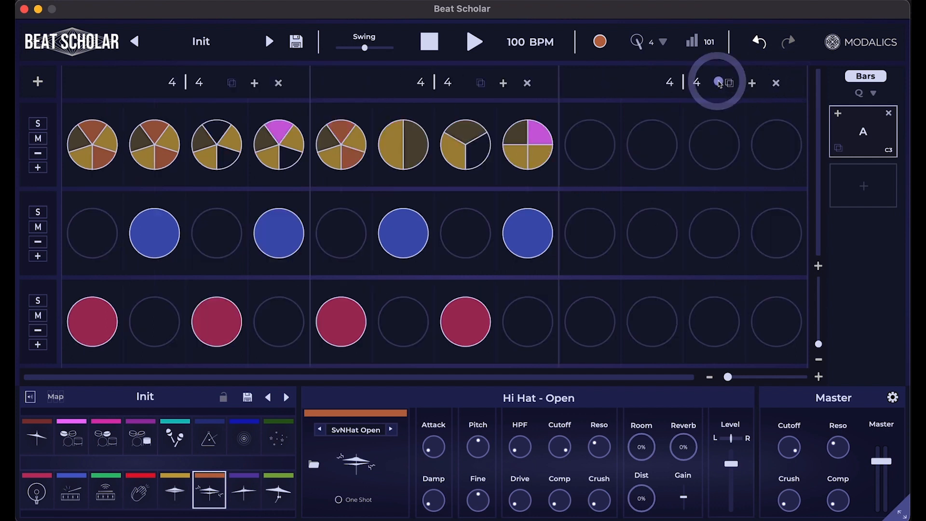
pyautogui.click(747, 83)
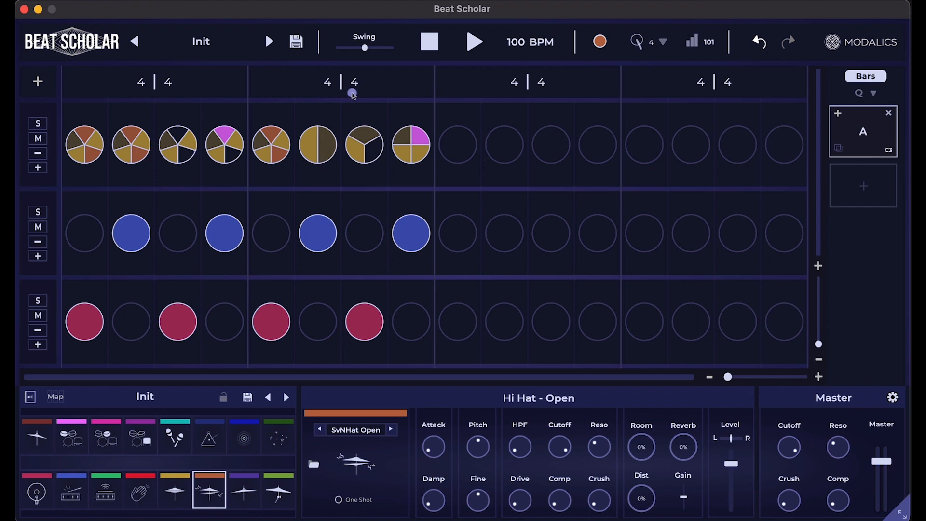
# Copy the first measure and paste it into the blank fourth and third measures
pyautogui.click(198, 83)
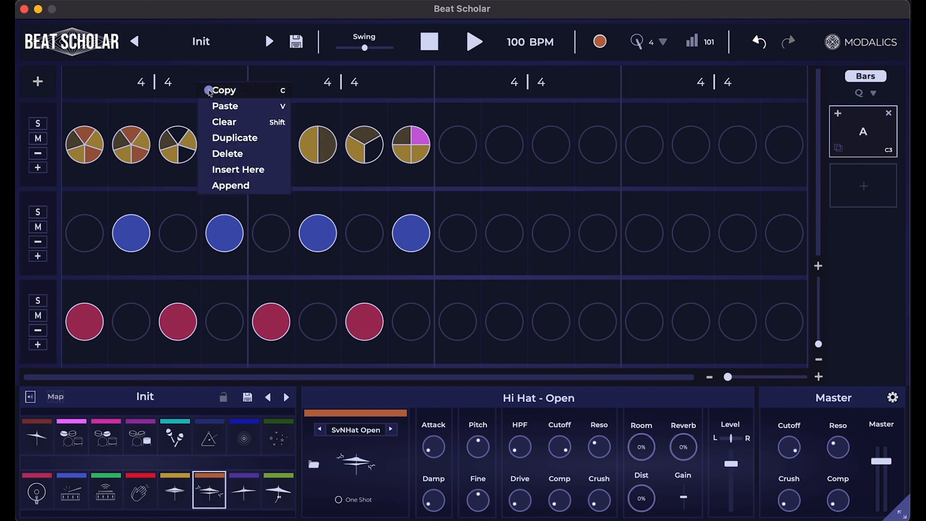
pyautogui.click(210, 92)
pyautogui.click(649, 83)
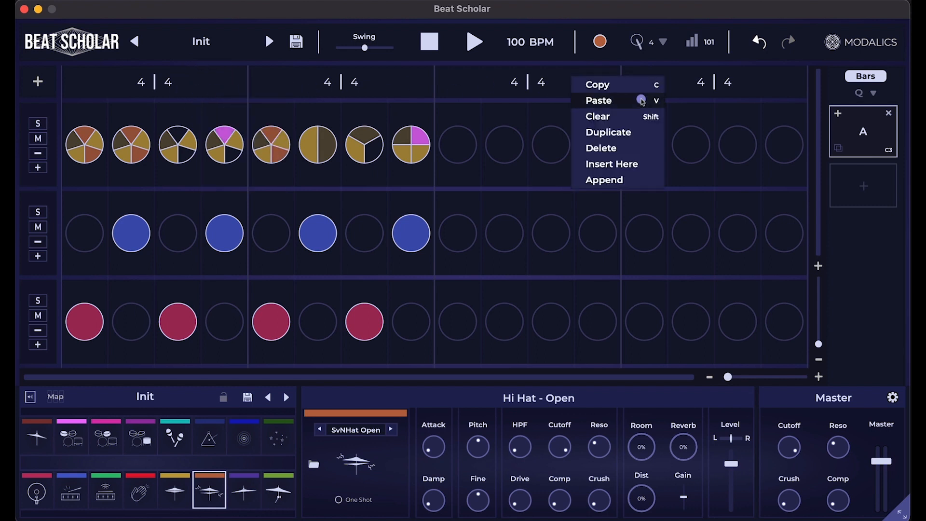
pyautogui.click(643, 97)
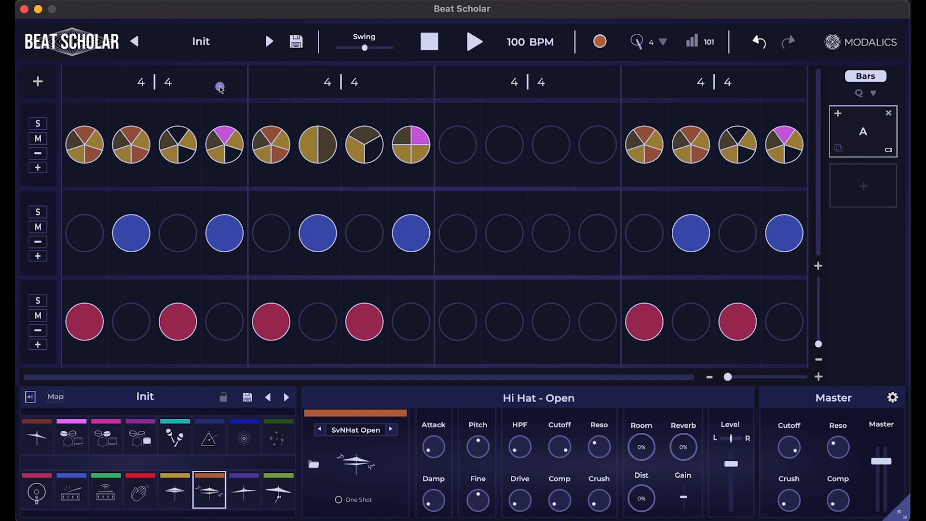
pyautogui.press('c')
pyautogui.press('v')
pyautogui.click(591, 83)
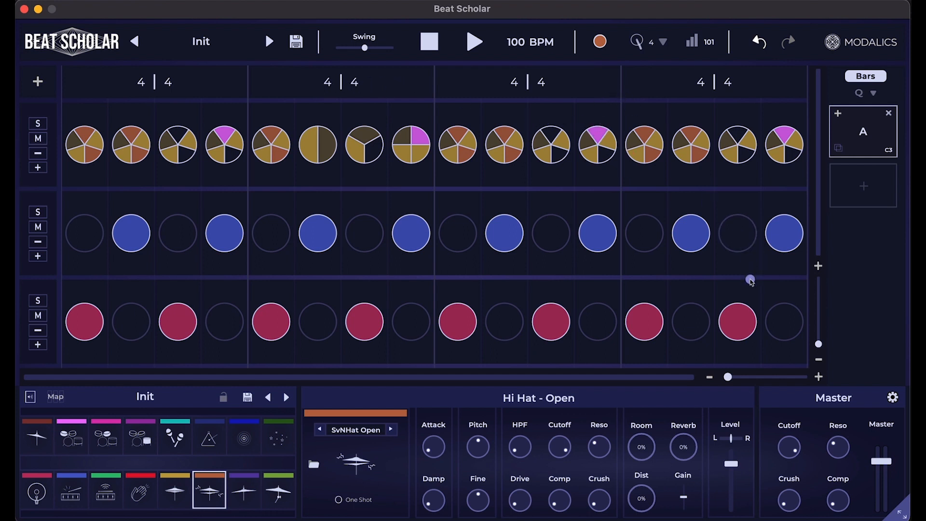
# Delete the second measure, the one with the two-, three- and four-piece hi-hat circles
pyautogui.moveTo(729, 379)
pyautogui.mouseDown()
pyautogui.moveTo(782, 381)
pyautogui.moveTo(741, 381)
pyautogui.mouseUp()
pyautogui.moveTo(818, 344)
pyautogui.mouseDown()
pyautogui.moveTo(818, 316)
pyautogui.moveTo(816, 352)
pyautogui.mouseUp()
pyautogui.moveTo(740, 376); pyautogui.dragTo(759, 376)
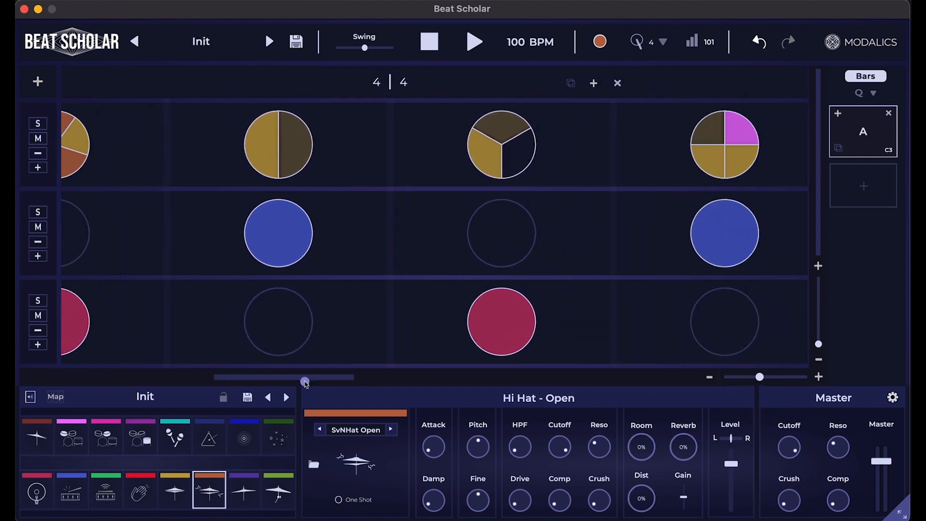
pyautogui.moveTo(261, 377); pyautogui.dragTo(122, 370)
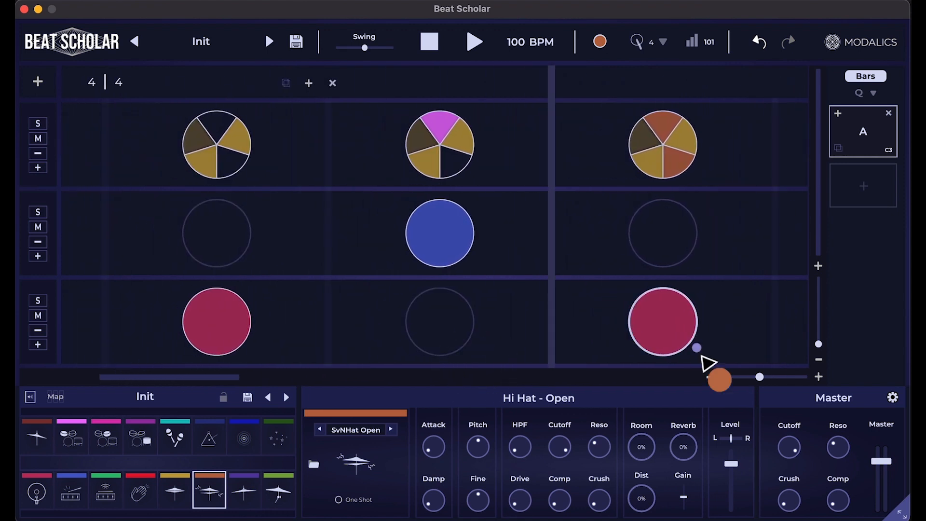
pyautogui.moveTo(760, 376); pyautogui.dragTo(727, 375)
pyautogui.moveTo(513, 89); pyautogui.dragTo(512, 82)
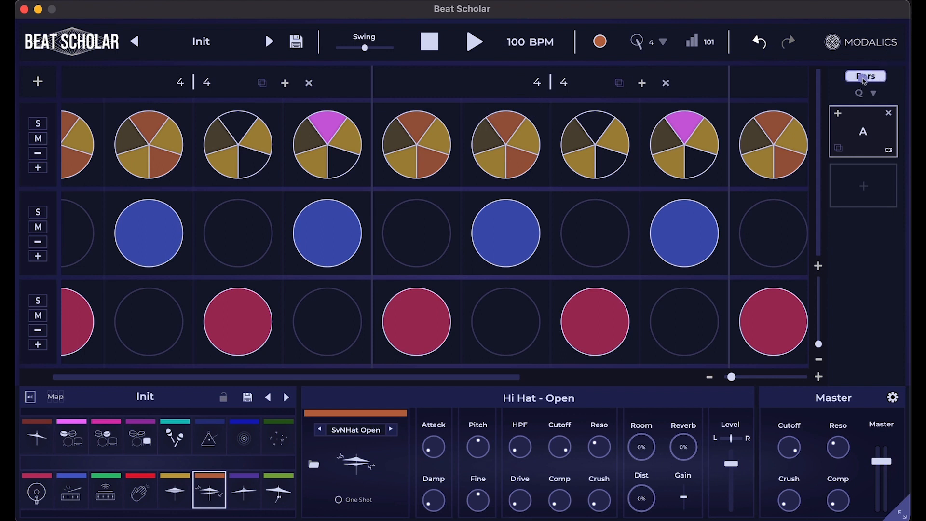
# List pattern A's individual measures in the sidebar and try deleting and duplicating the second one there
pyautogui.click(864, 78)
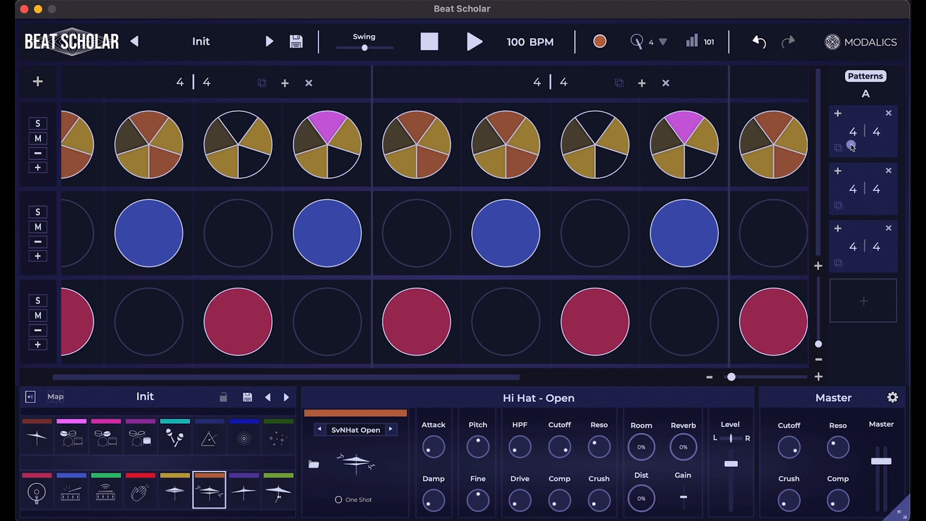
pyautogui.click(890, 173)
pyautogui.click(840, 206)
# Delete the second of the three 4/4 measures and fit the remaining two in the grid
pyautogui.moveTo(258, 377); pyautogui.dragTo(48, 357)
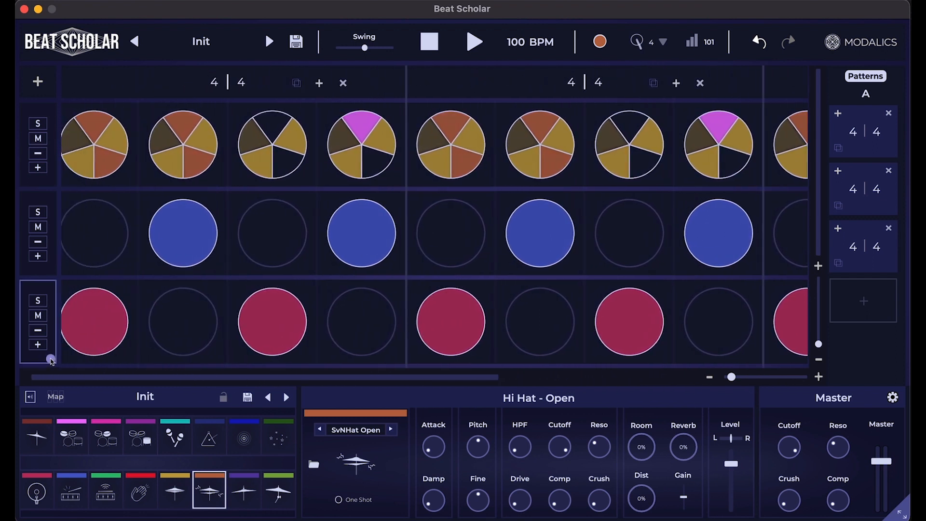
pyautogui.click(703, 84)
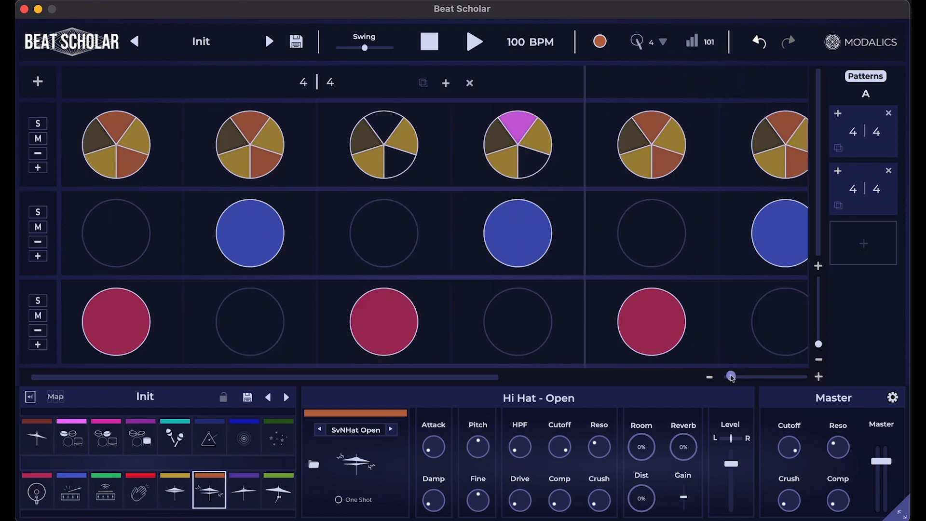
pyautogui.moveTo(731, 377); pyautogui.dragTo(727, 376)
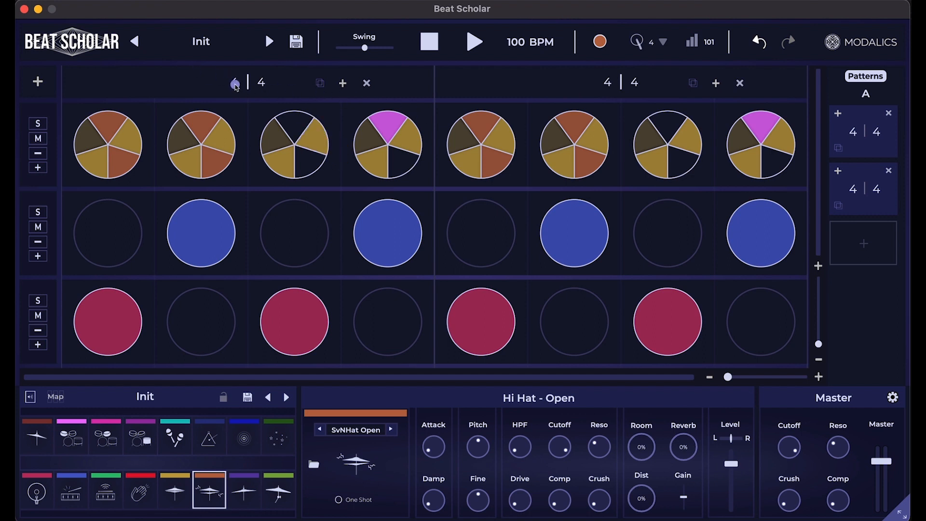
# Try the first measure in 6/4 with beat 4's hi-hats copied to beats 5 and 6 and a Snare on beat 6, audition, and restore 4/4
pyautogui.moveTo(234, 85); pyautogui.dragTo(240, 71)
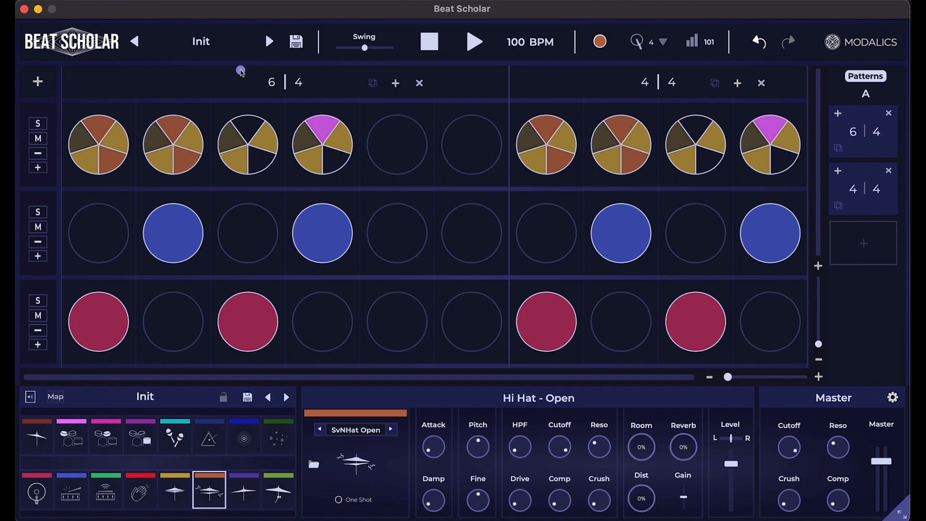
pyautogui.press('s')
pyautogui.press('c')
pyautogui.press('v')
pyautogui.press('v')
pyautogui.press('s')
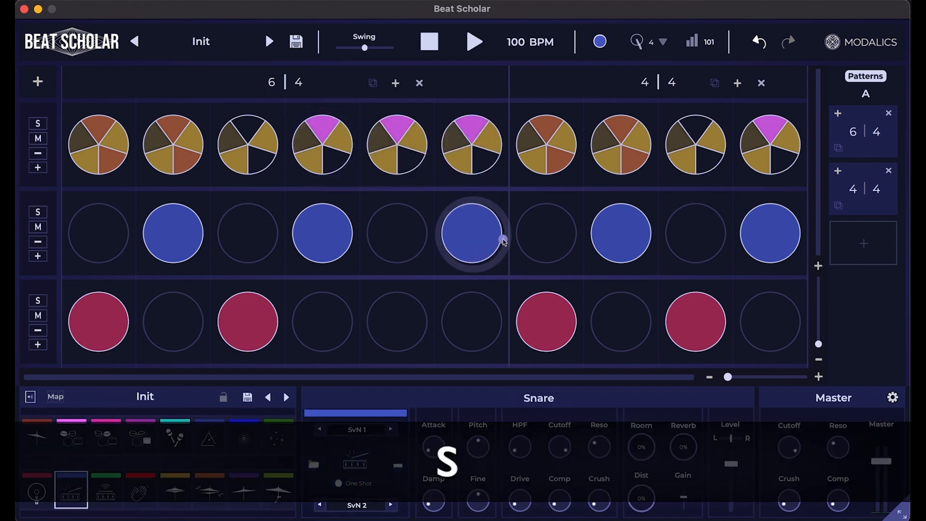
pyautogui.press('space')
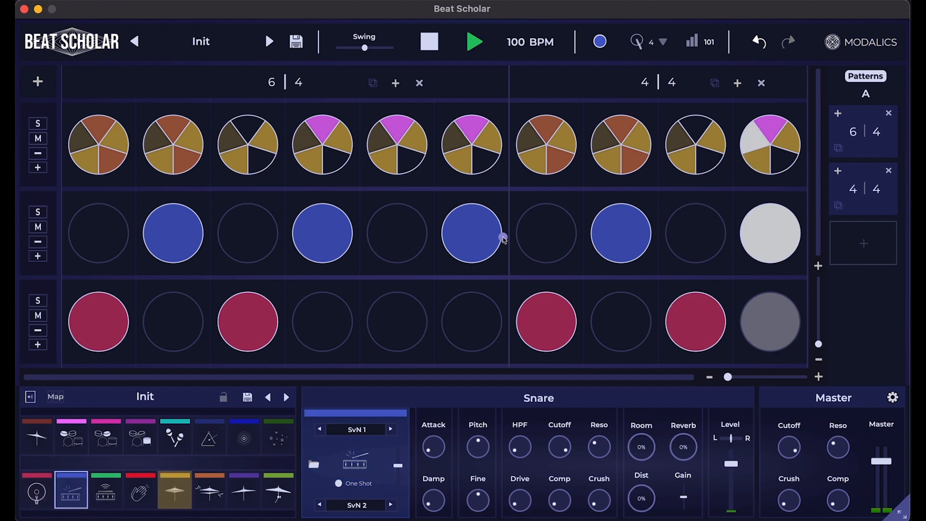
pyautogui.press('space')
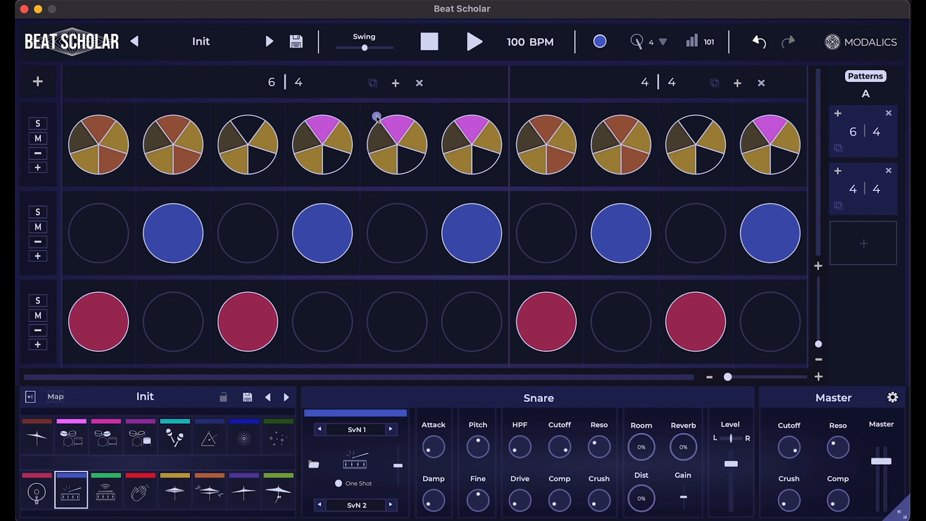
pyautogui.click(273, 91)
pyautogui.click(272, 92)
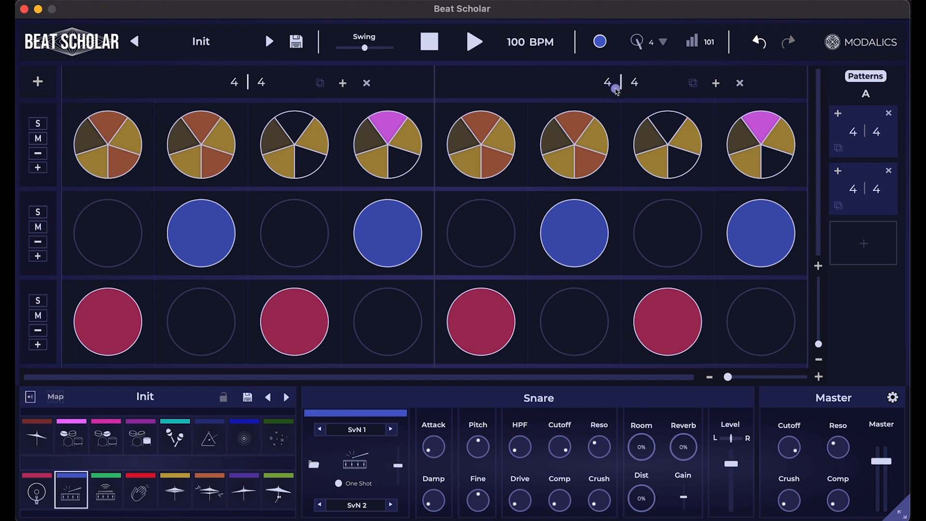
# Change the second measure's time signature to 4/8 and audition the pattern
pyautogui.click(636, 86)
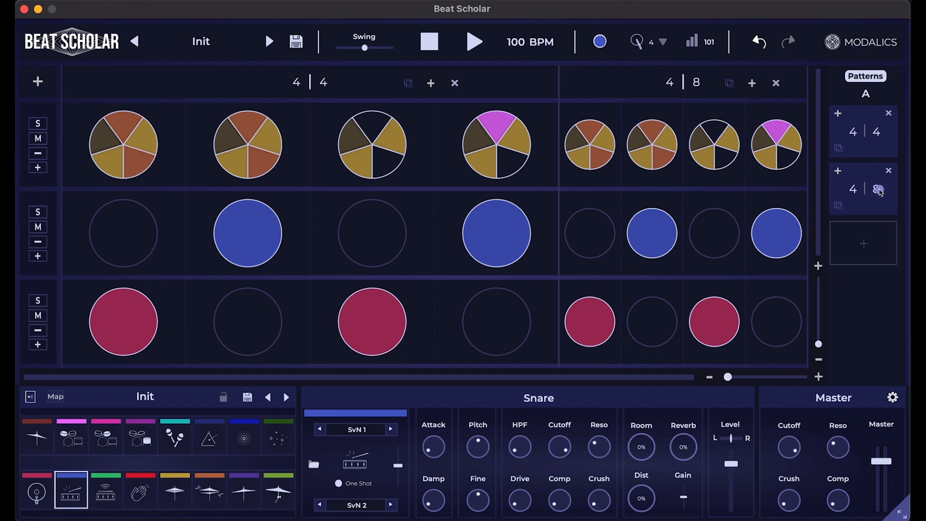
pyautogui.press('space')
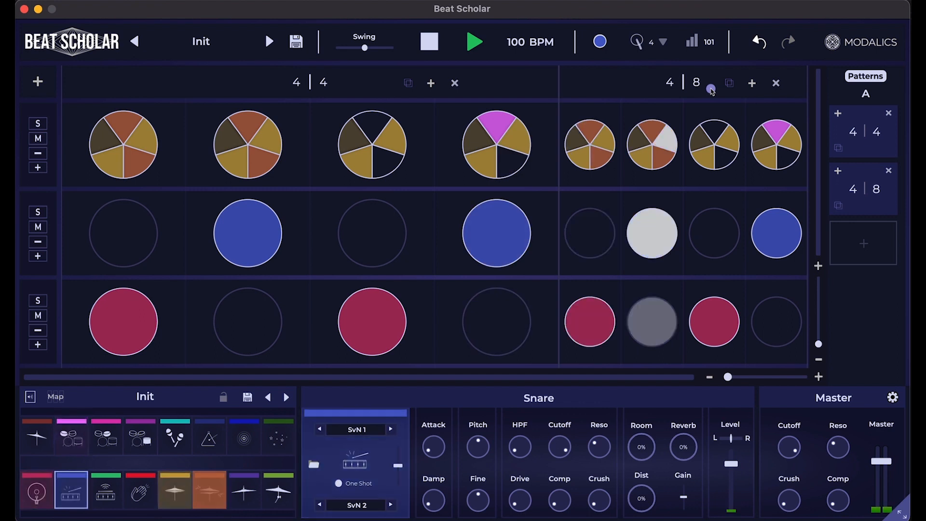
pyautogui.press('space')
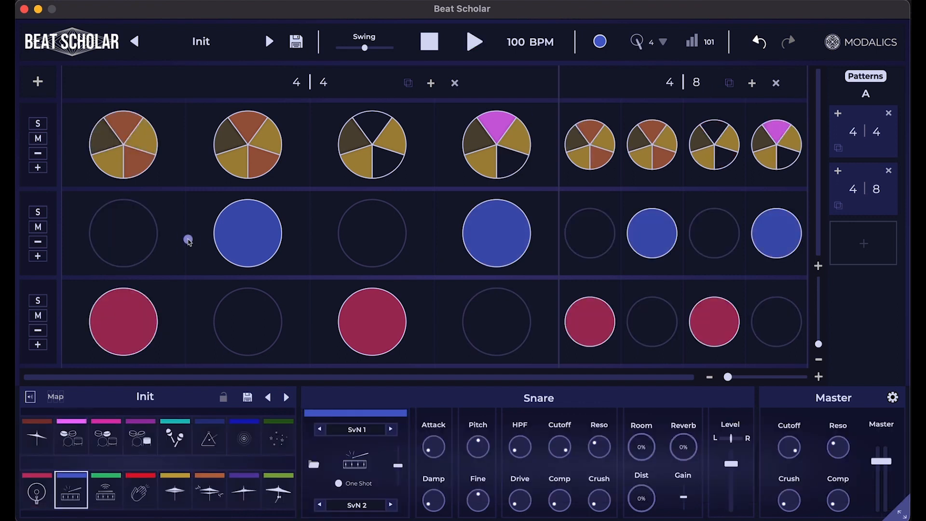
# Slice the first hi-hat circle into two Hi Hat - Closed pieces, copy it to every beat of the row, and audition
pyautogui.press('g')
pyautogui.moveTo(121, 156)
pyautogui.mouseDown()
pyautogui.moveTo(304, 153)
pyautogui.moveTo(148, 157)
pyautogui.mouseUp()
pyautogui.press('2')
pyautogui.click(133, 151)
pyautogui.click(106, 150)
pyautogui.press('c')
pyautogui.press('v')
pyautogui.moveTo(270, 164)
pyautogui.mouseDown()
pyautogui.moveTo(496, 161)
pyautogui.moveTo(838, 176)
pyautogui.mouseUp()
pyautogui.press('space')
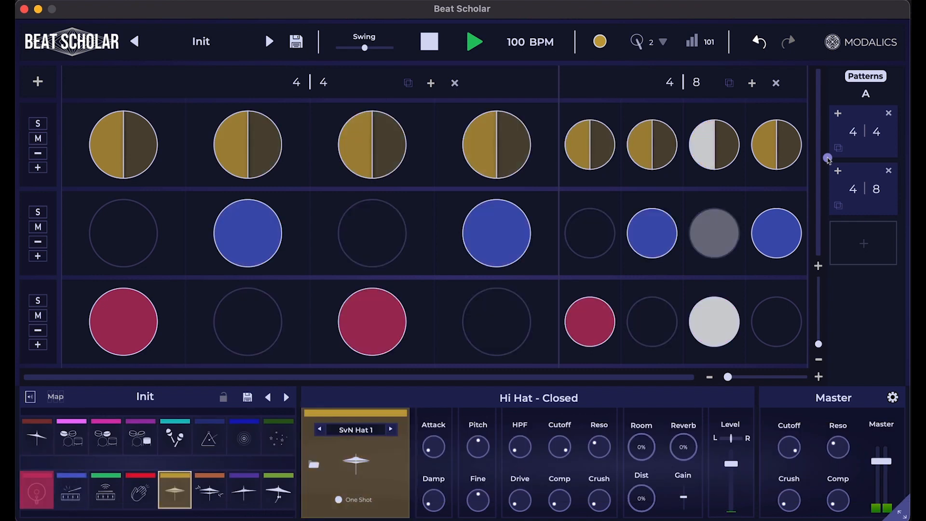
pyautogui.press('space')
# Change the second measure's time signature to 4/16 and audition the pattern
pyautogui.click(697, 82)
pyautogui.moveTo(699, 71); pyautogui.dragTo(707, 147)
pyautogui.press('space')
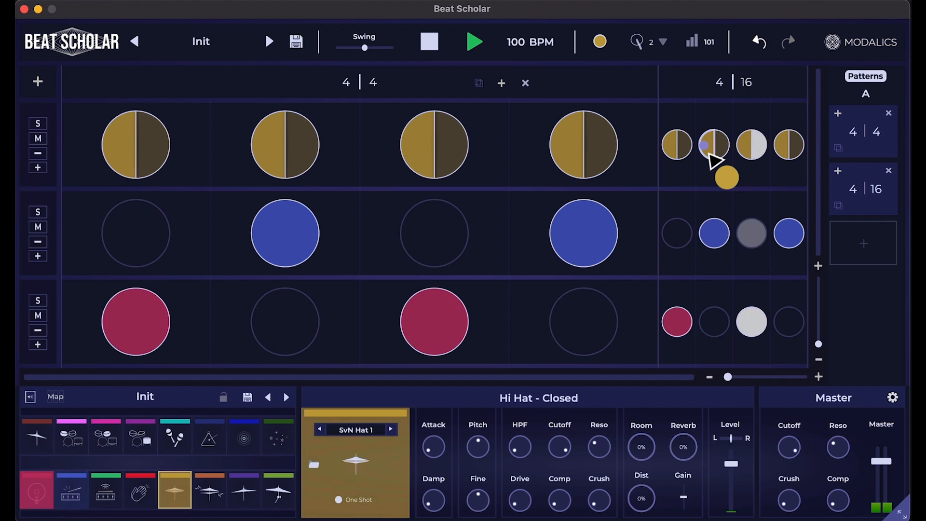
pyautogui.press('space')
# Try the second measure in 4/2, audition the pattern, and return the measure to 4/4
pyautogui.moveTo(746, 85); pyautogui.dragTo(746, 53)
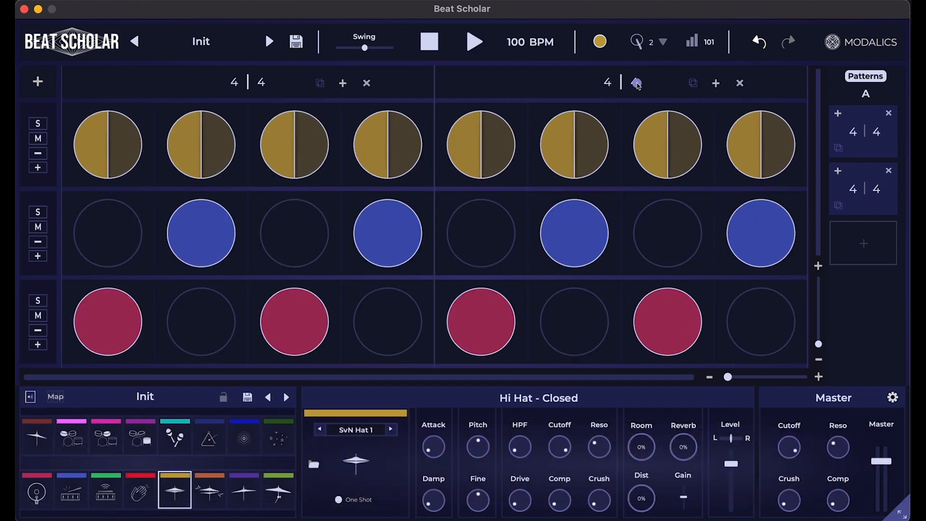
pyautogui.moveTo(636, 83); pyautogui.dragTo(635, 7)
pyautogui.press('space')
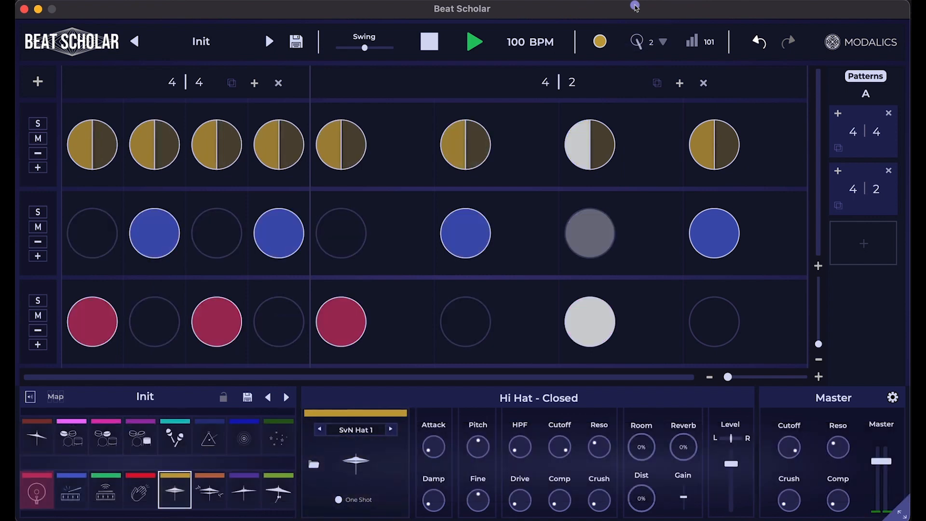
pyautogui.press('space')
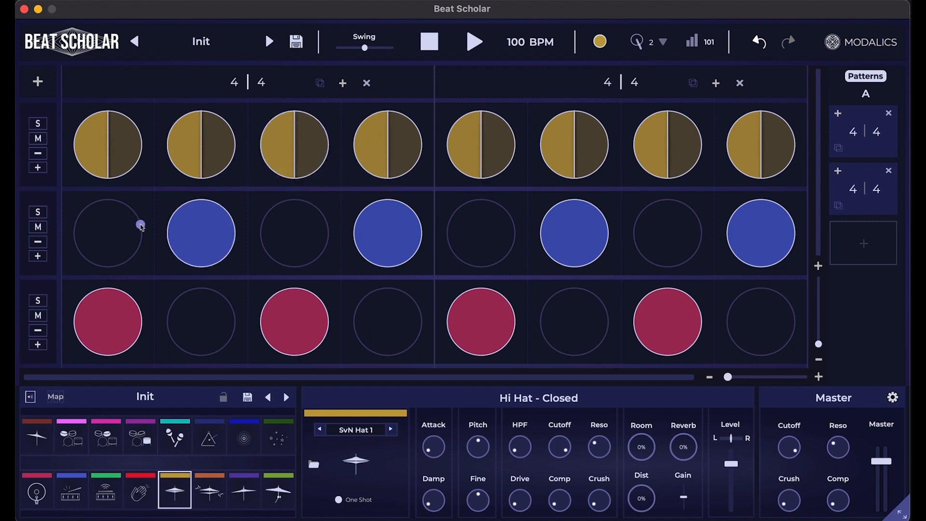
# Slice every circle in the snare row into three pieces at once and audition the pattern
pyautogui.press('3')
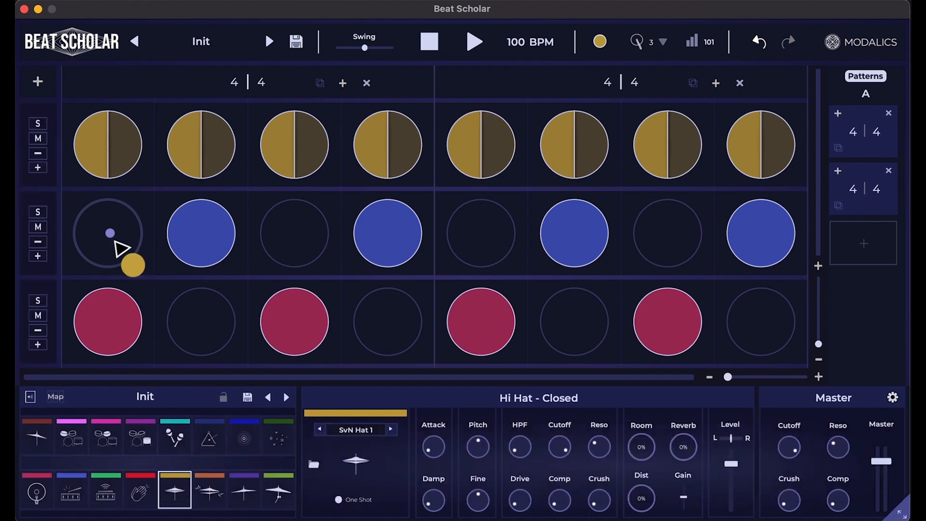
pyautogui.press('3')
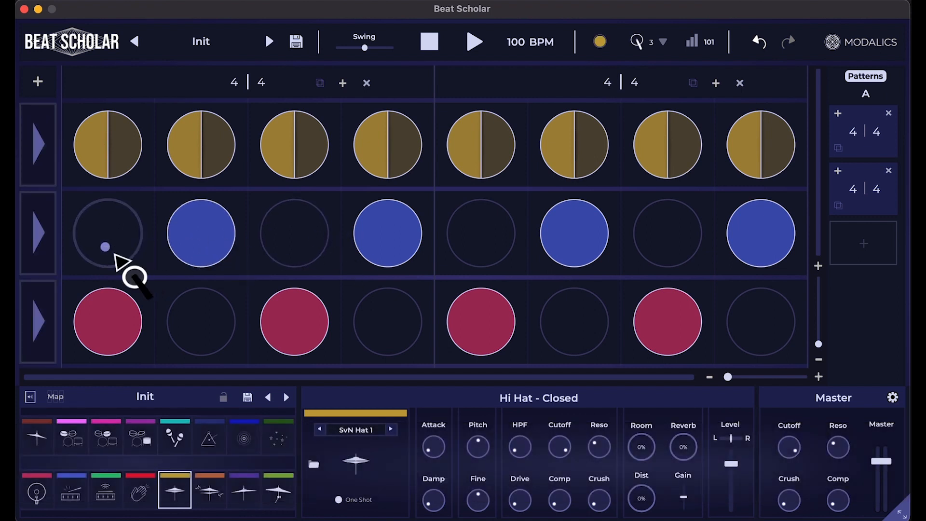
pyautogui.press('3')
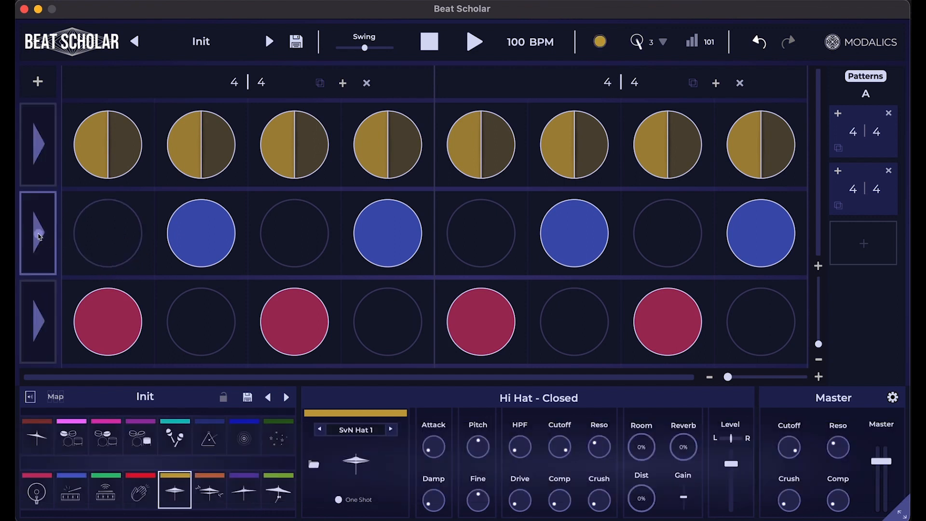
pyautogui.click(39, 236)
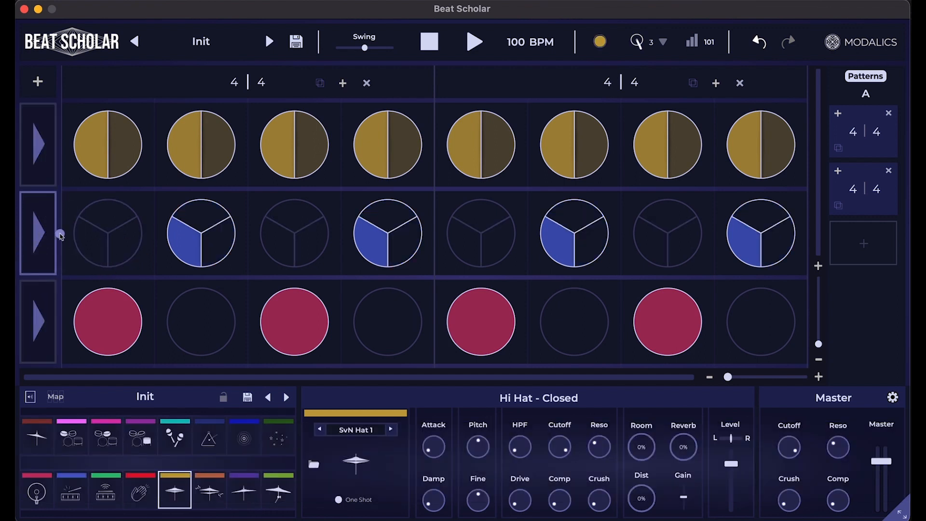
pyautogui.press('space')
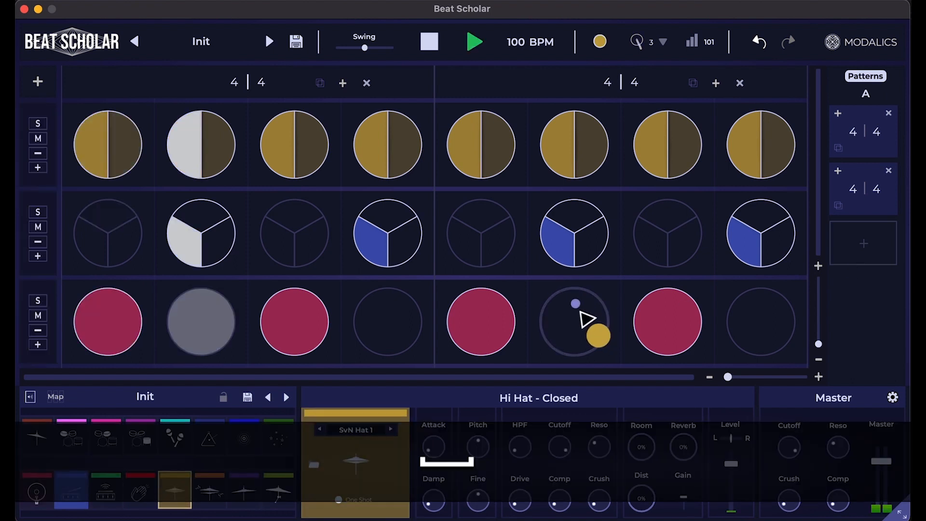
pyautogui.press('space')
# Paint a Snare in the lower-right piece of the first measure's beat 4 snare circle and audition the pattern
pyautogui.click(416, 241)
pyautogui.click(406, 241)
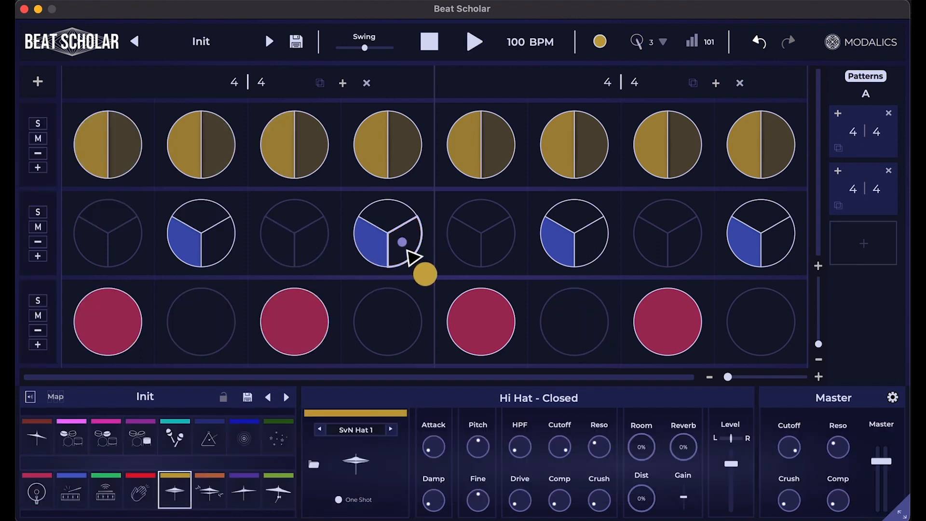
pyautogui.press('s')
pyautogui.click(416, 240)
pyautogui.press('space')
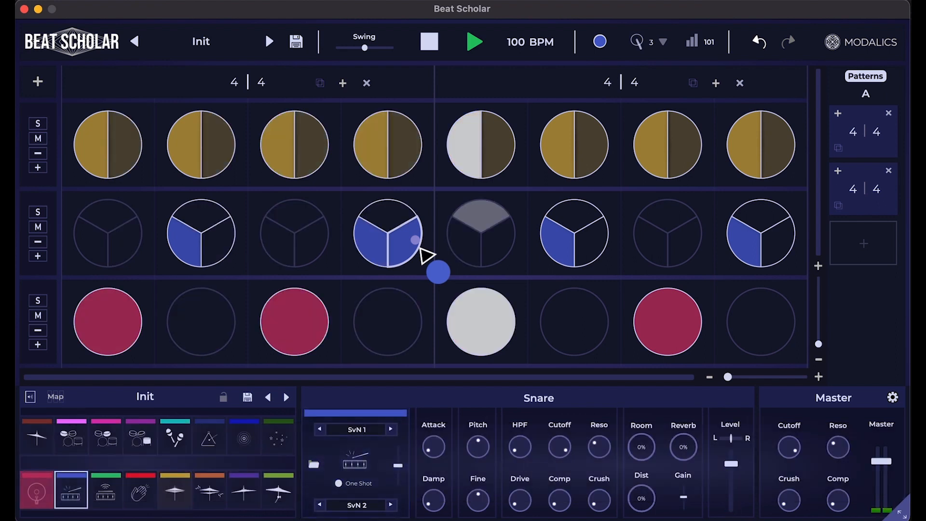
pyautogui.press('space')
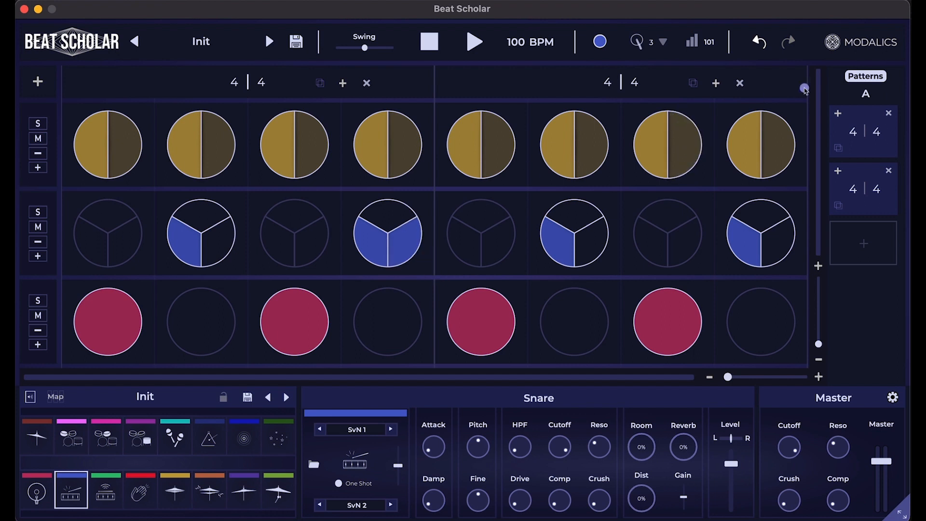
# Show the patterns list instead of the bars, add a second pattern B, and open it
pyautogui.click(857, 77)
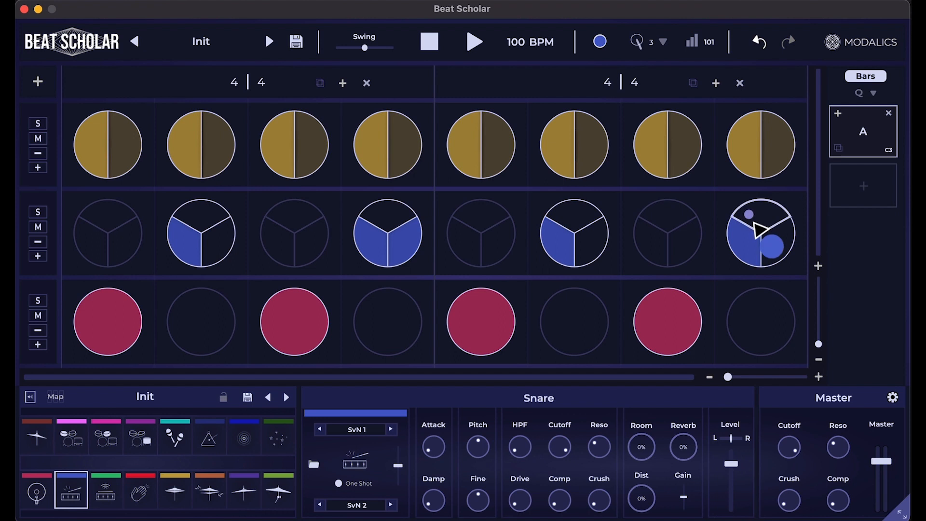
pyautogui.click(867, 188)
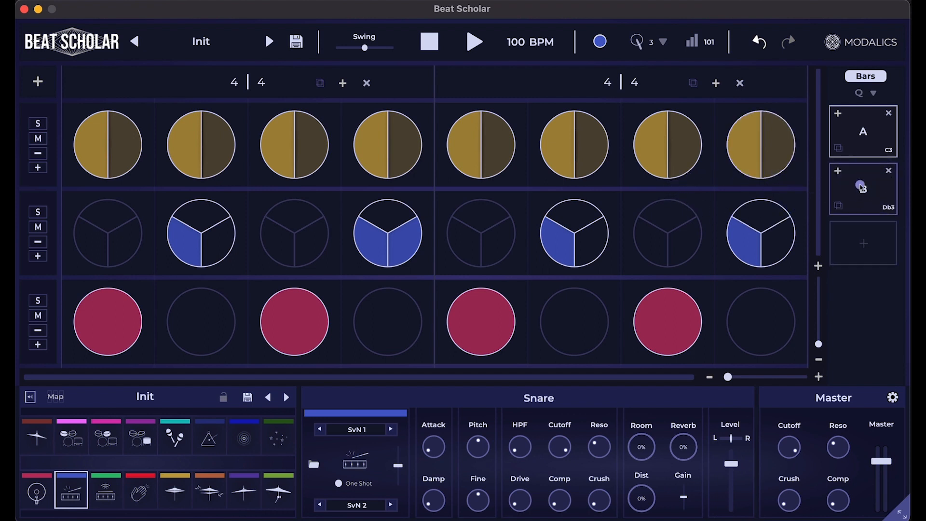
pyautogui.click(858, 183)
pyautogui.click(854, 130)
pyautogui.click(859, 188)
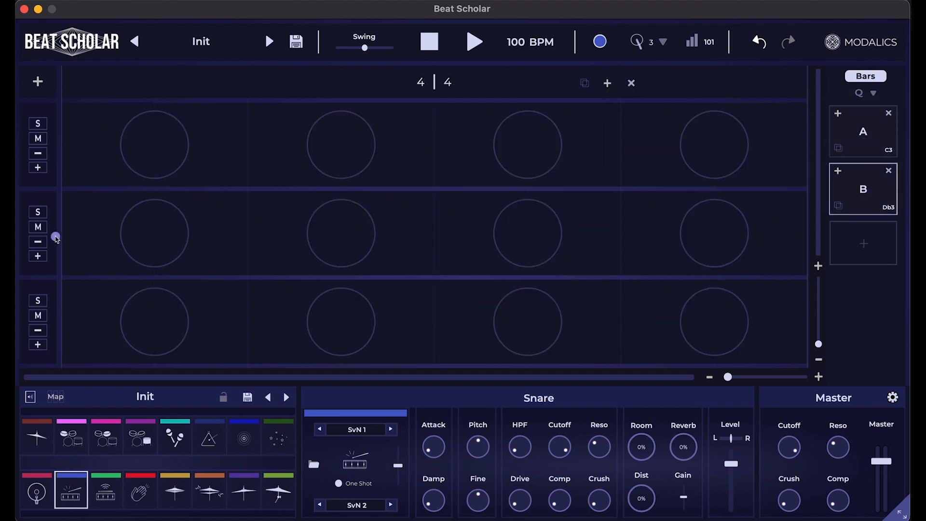
# Add three rows to pattern B so its grid has six rows
pyautogui.click(40, 257)
pyautogui.click(42, 285)
pyautogui.click(46, 290)
pyautogui.click(832, 131)
pyautogui.click(842, 186)
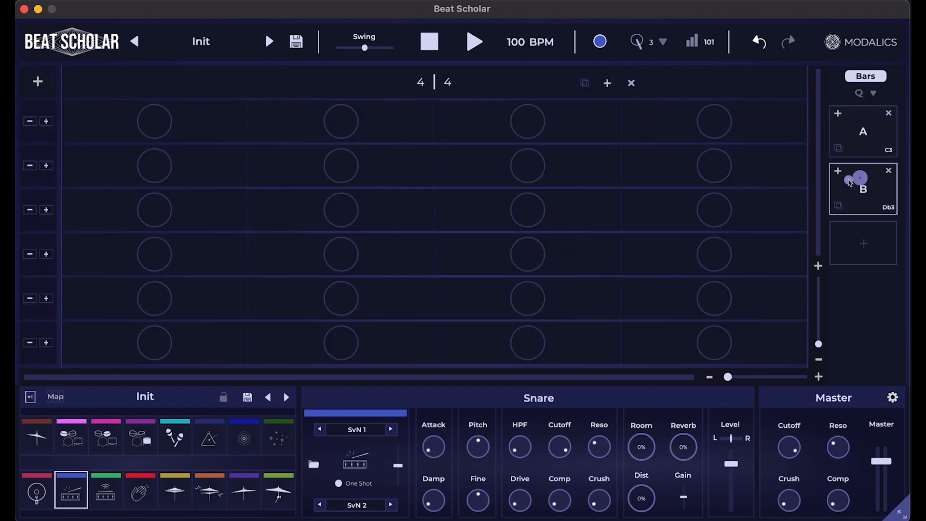
# In pattern B, paint Snares on row 3 beat 2 and row 2 beat 3, and Kicks on row 5 beats 1 and 3
pyautogui.click(354, 218)
pyautogui.click(530, 163)
pyautogui.press('a')
pyautogui.click(531, 295)
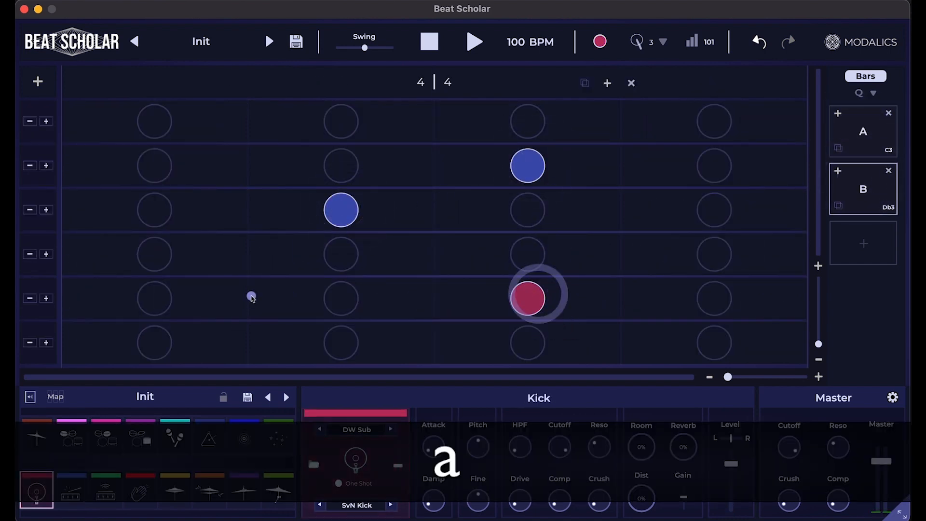
pyautogui.click(157, 297)
# Compare patterns A and B, and copy pattern A's second measure onto pattern B's measure
pyautogui.click(863, 132)
pyautogui.click(864, 190)
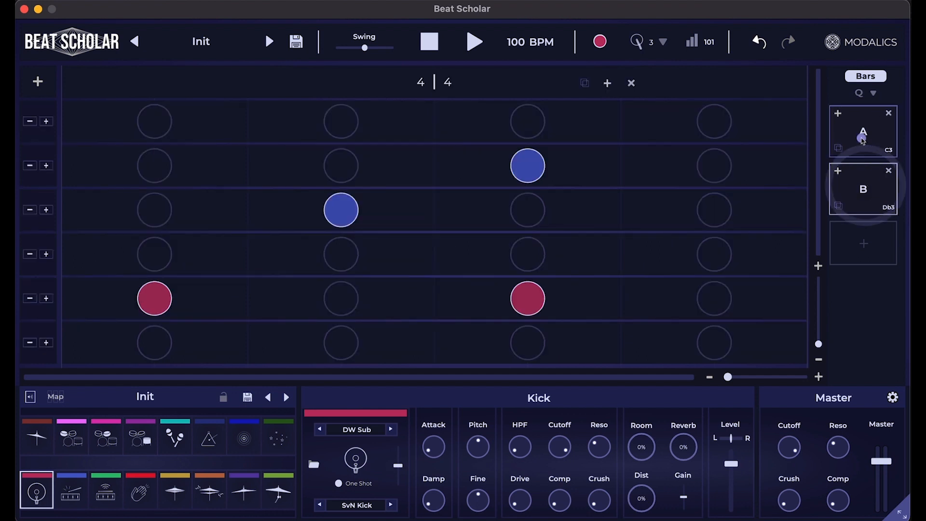
pyautogui.click(863, 135)
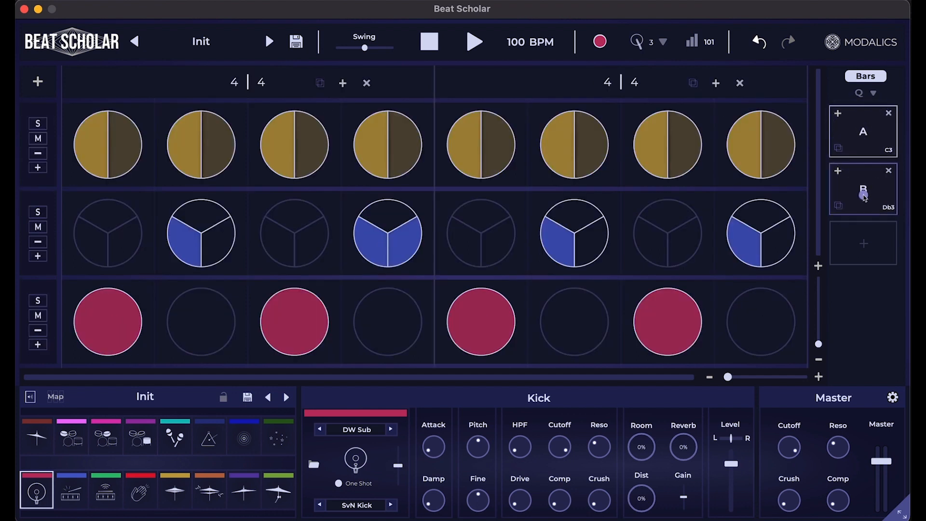
pyautogui.click(864, 196)
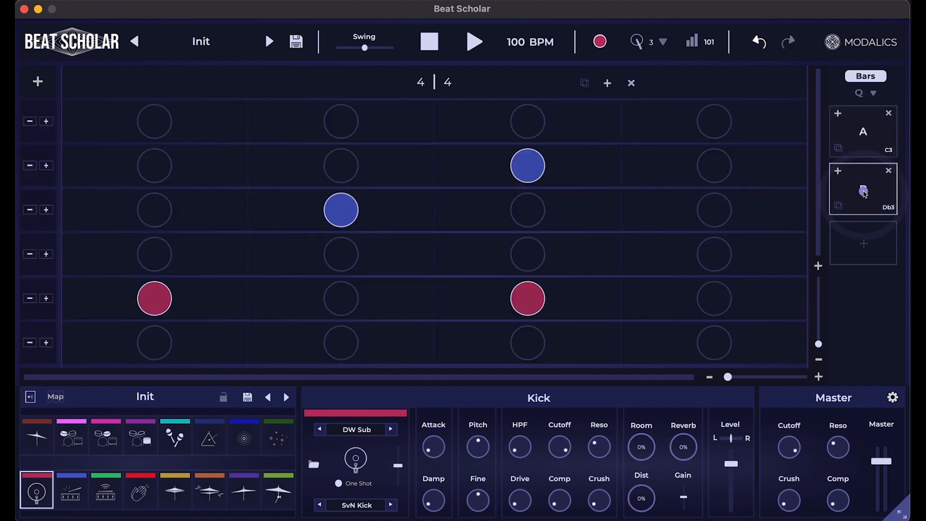
pyautogui.click(869, 136)
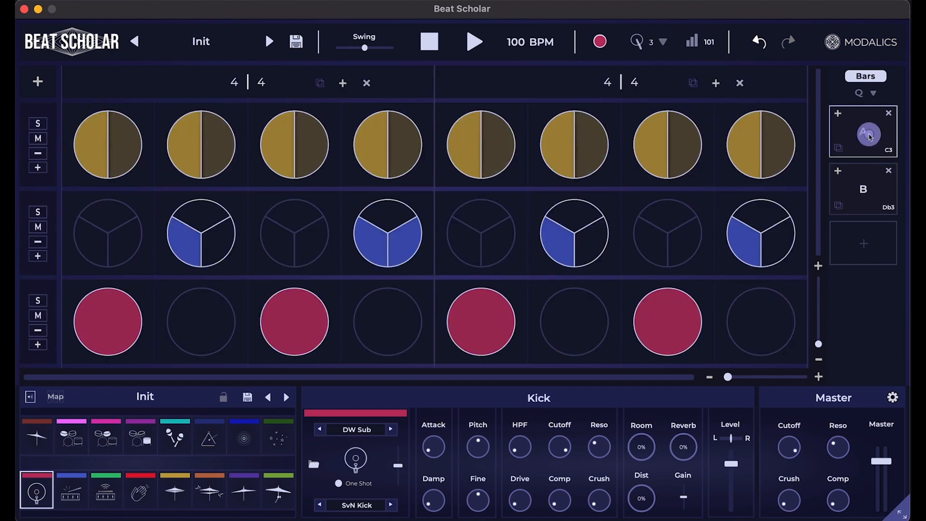
pyautogui.press('c')
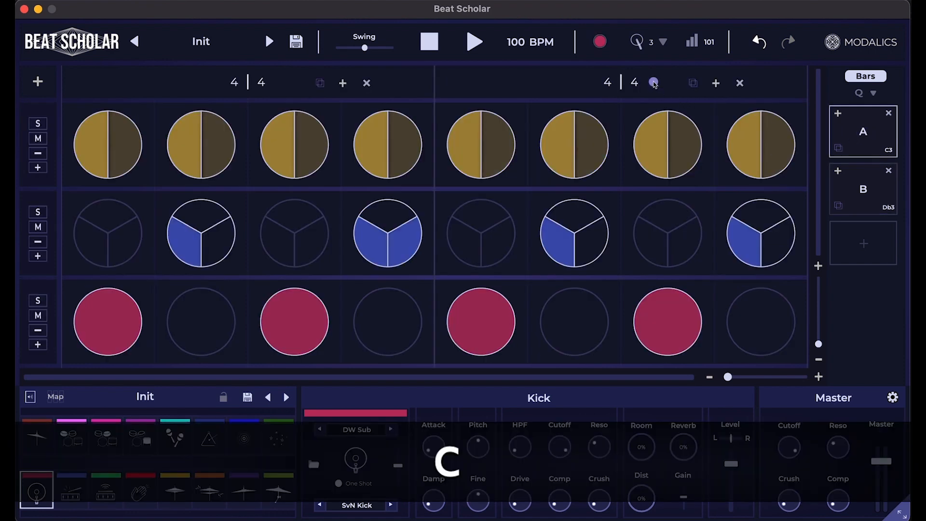
pyautogui.click(853, 188)
pyautogui.press('v')
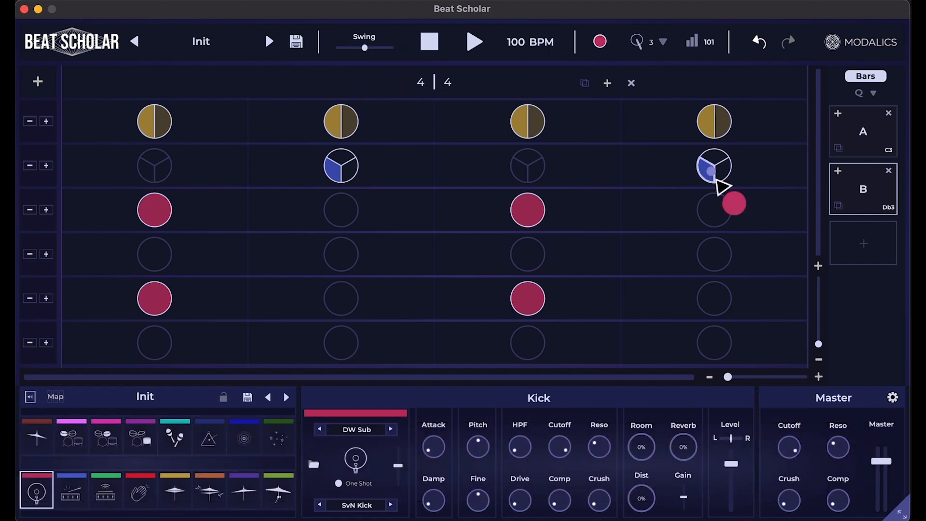
# Duplicate pattern B
pyautogui.rightClick(874, 195)
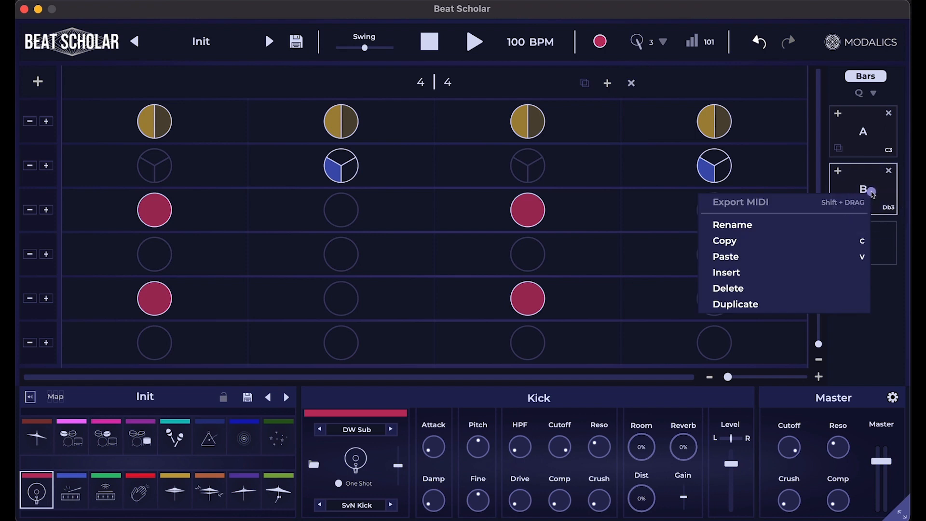
pyautogui.click(771, 300)
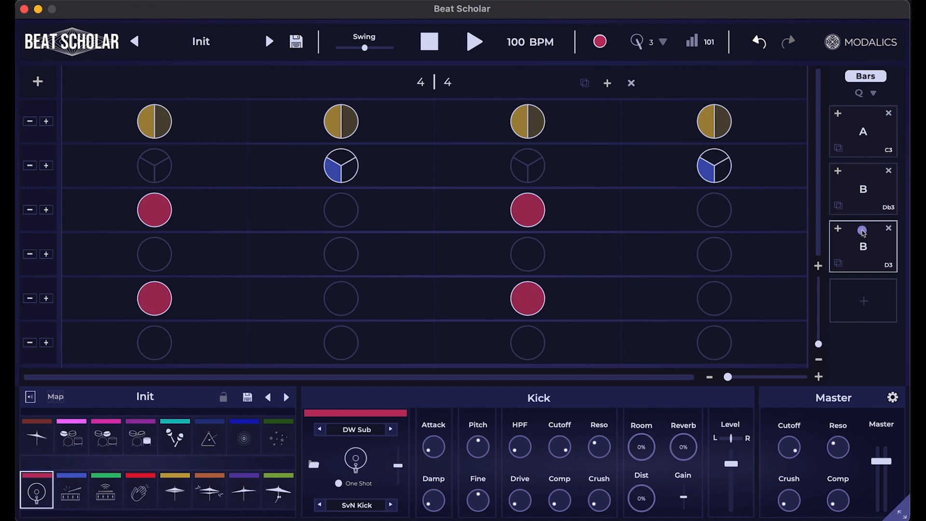
# Rename the duplicated pattern as Some Great
pyautogui.rightClick(863, 246)
pyautogui.click(821, 273)
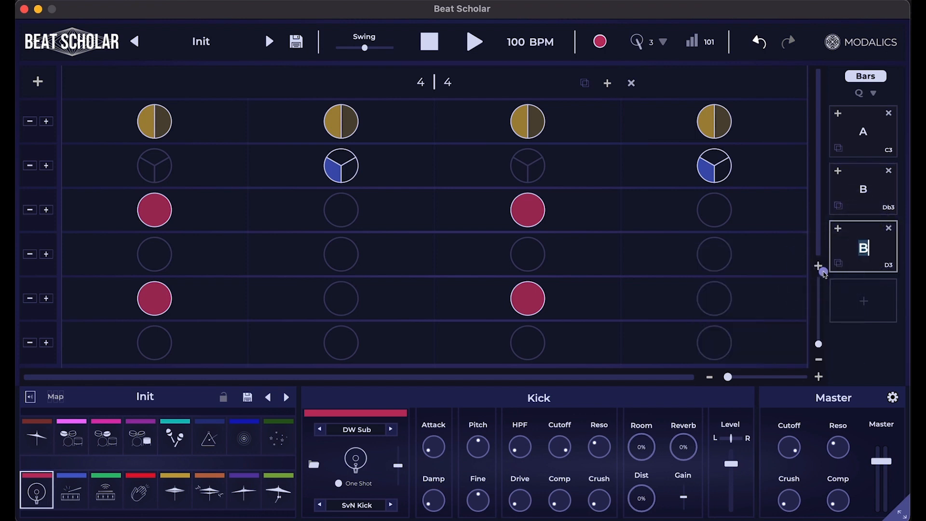
pyautogui.write('Soem')
pyautogui.press('BackSpace')
pyautogui.press('BackSpace')
pyautogui.write('me Great')
pyautogui.press('Return')
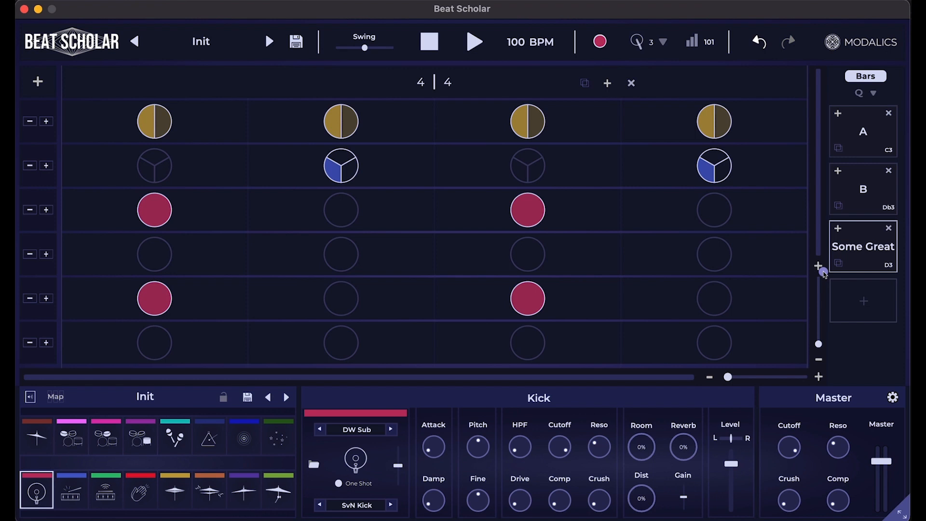
# Try pulling the Some Great pattern out of the pattern list as a MIDI export
pyautogui.press('shift')
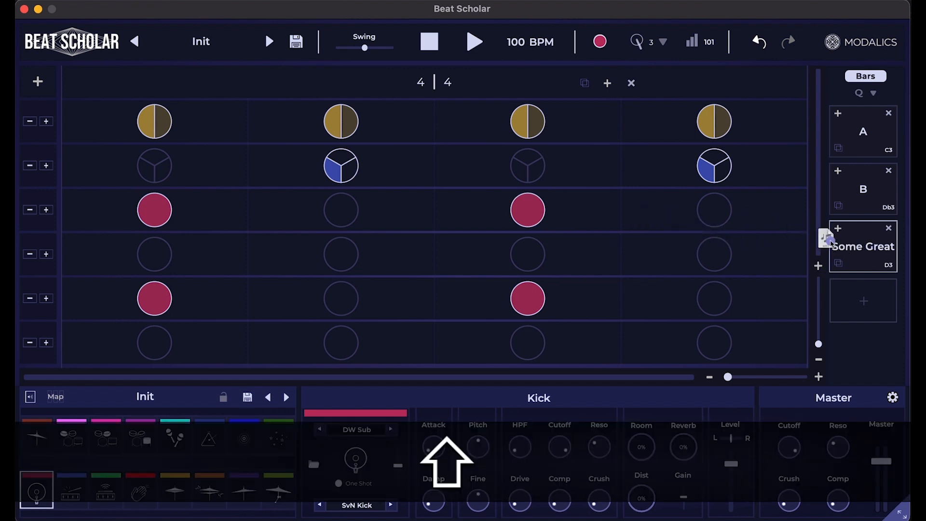
pyautogui.moveTo(858, 253); pyautogui.dragTo(858, 254)
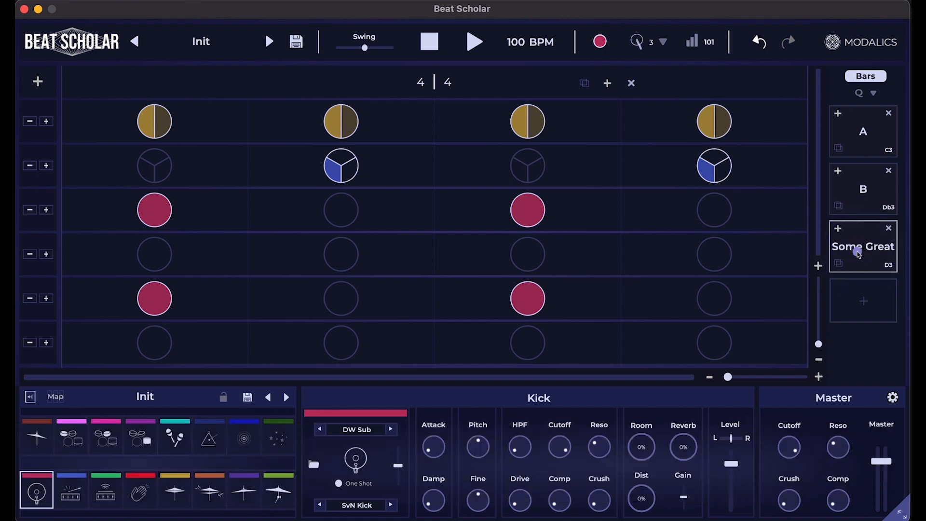
# Undo the rename and the duplication of pattern B, and redo the duplication
pyautogui.click(761, 43)
pyautogui.click(761, 43)
pyautogui.click(790, 42)
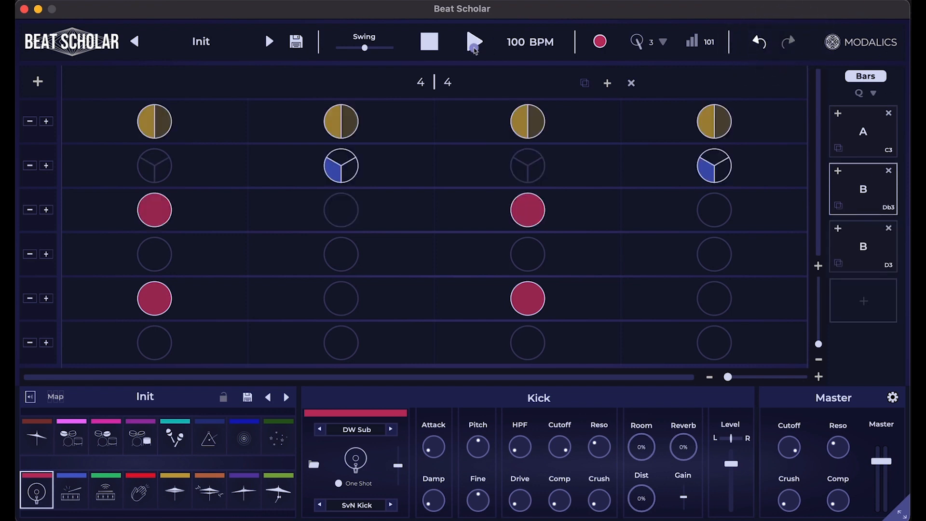
pyautogui.click(201, 42)
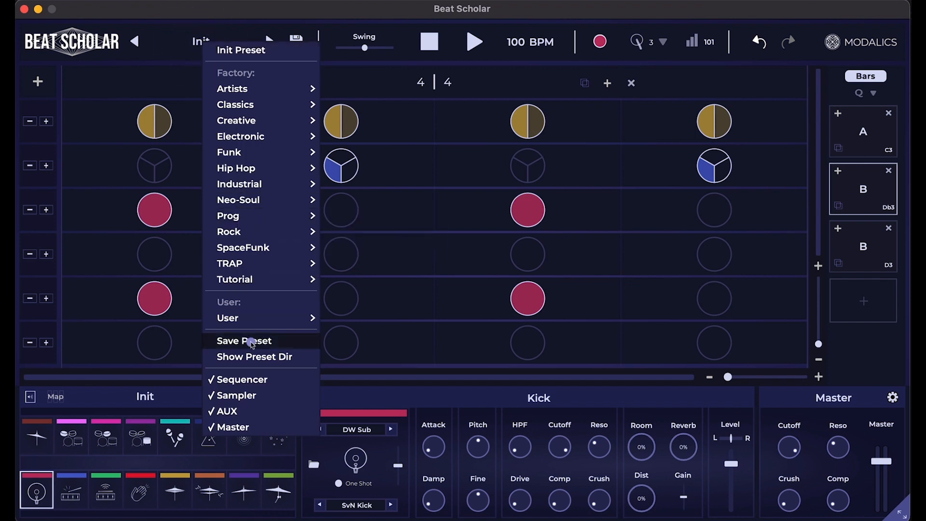
pyautogui.click(399, 330)
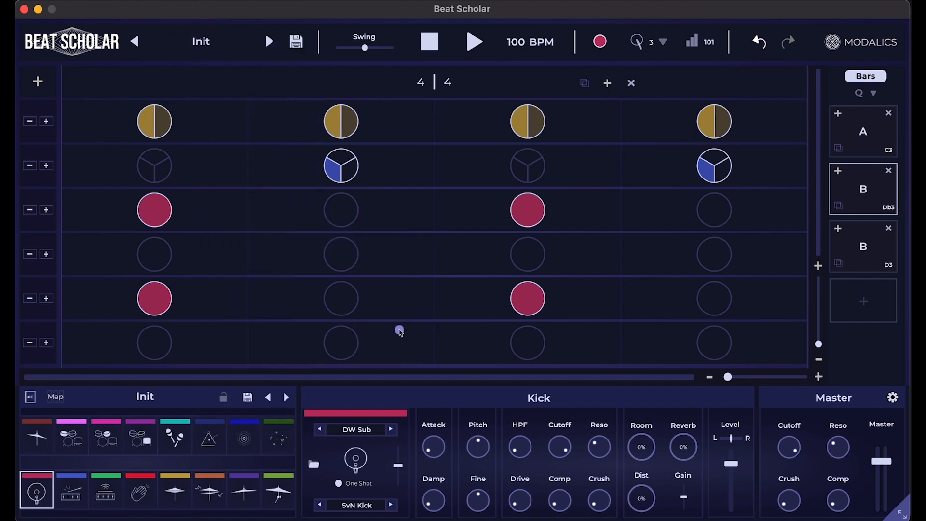